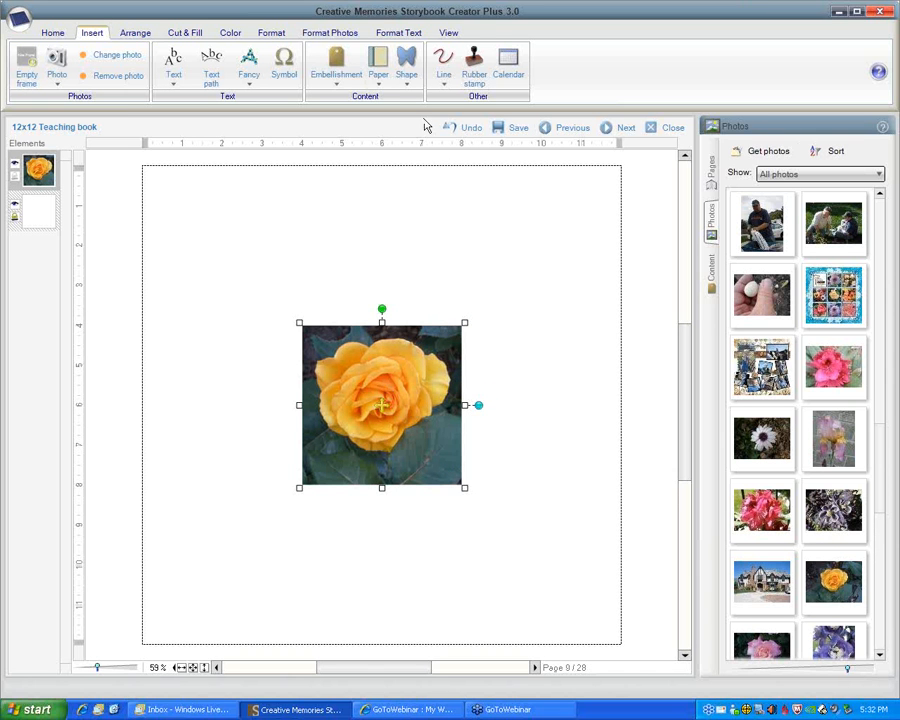
Step: Apply the Double mat frame to the yellow rose photo and enlarge the framed photo to about 5 inches square
{"action": "left_click", "coordinate": [323, 36]}
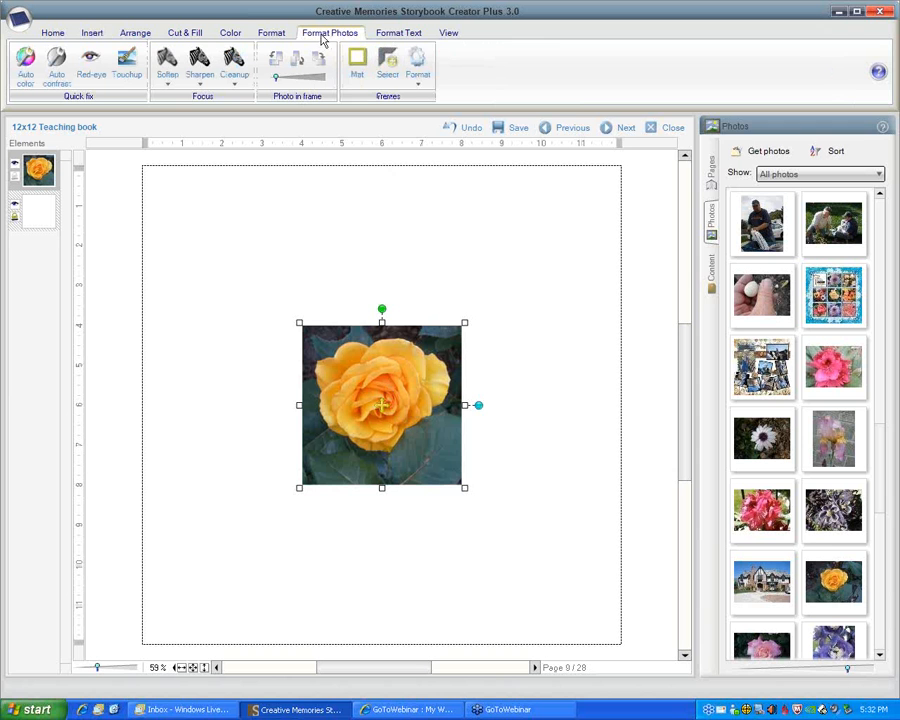
{"action": "left_click", "coordinate": [389, 64]}
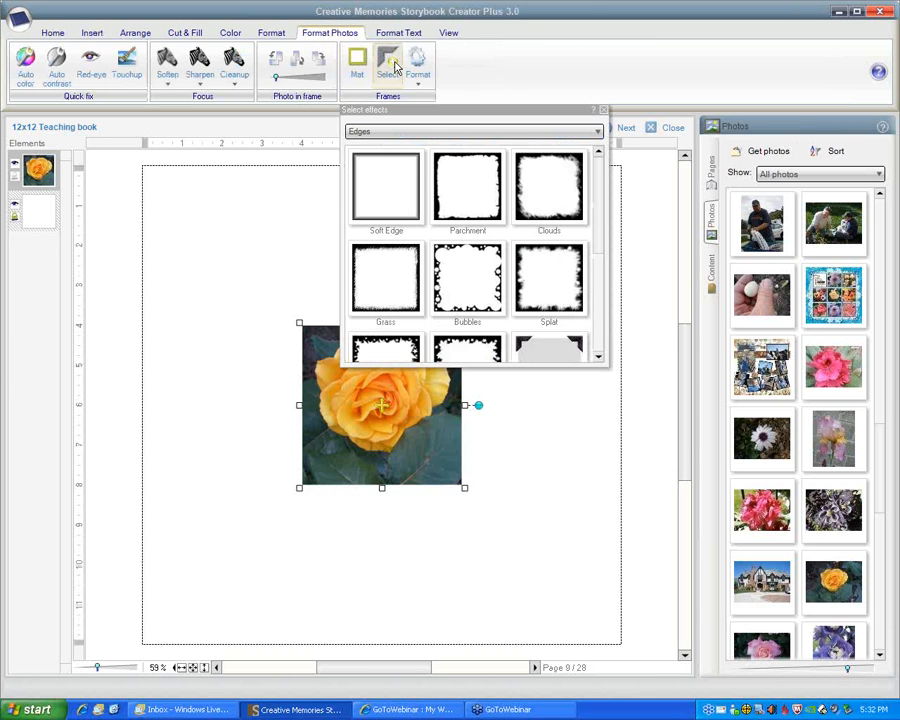
{"action": "left_click", "coordinate": [597, 131]}
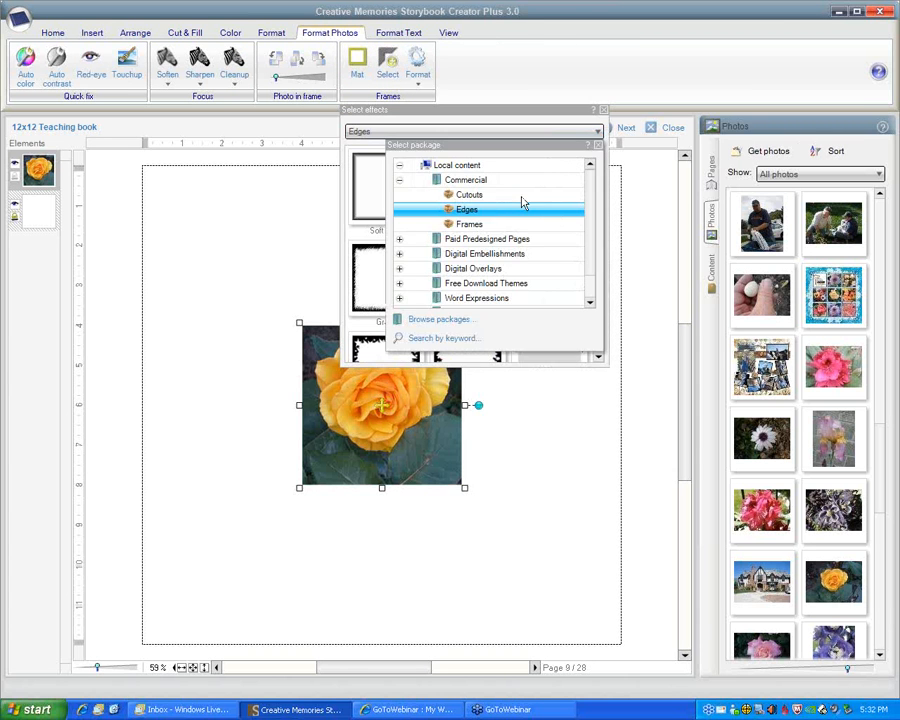
{"action": "left_click", "coordinate": [494, 225]}
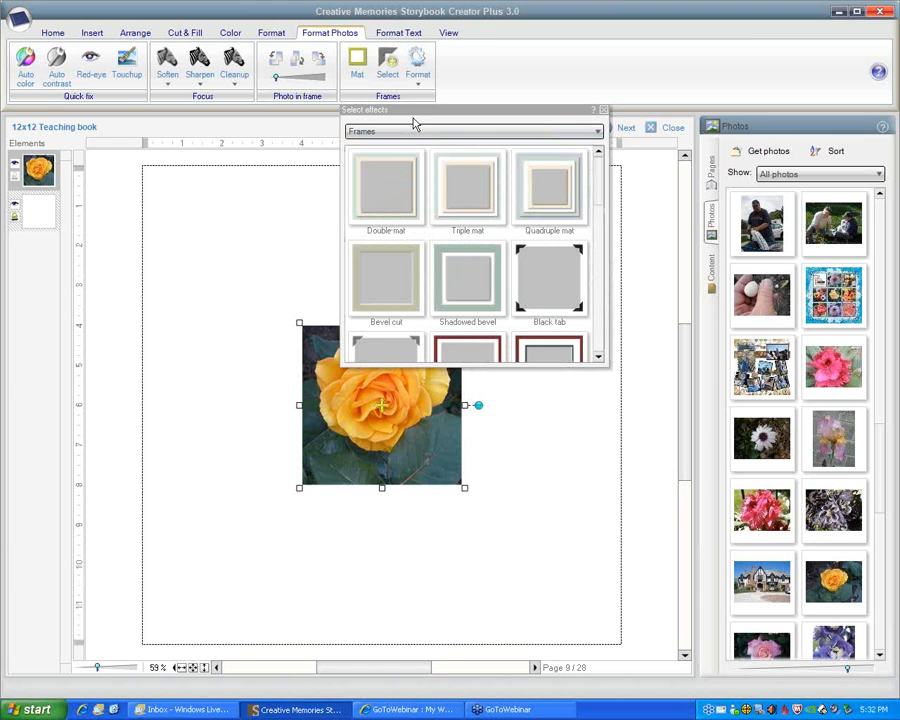
{"action": "left_click", "coordinate": [391, 194]}
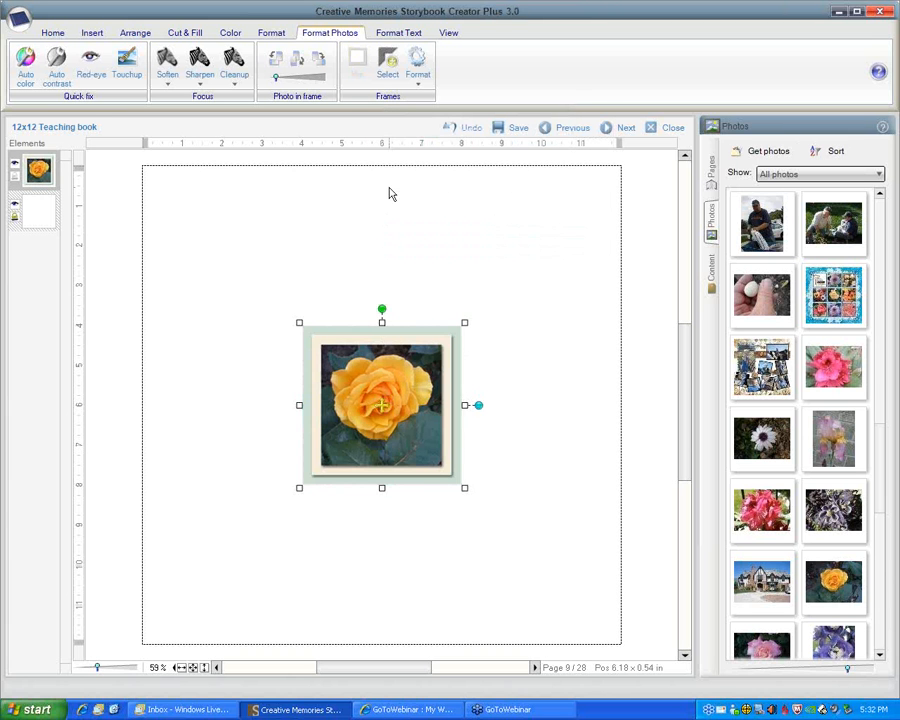
{"action": "left_click_drag", "start_coordinate": [299, 323], "coordinate": [255, 278]}
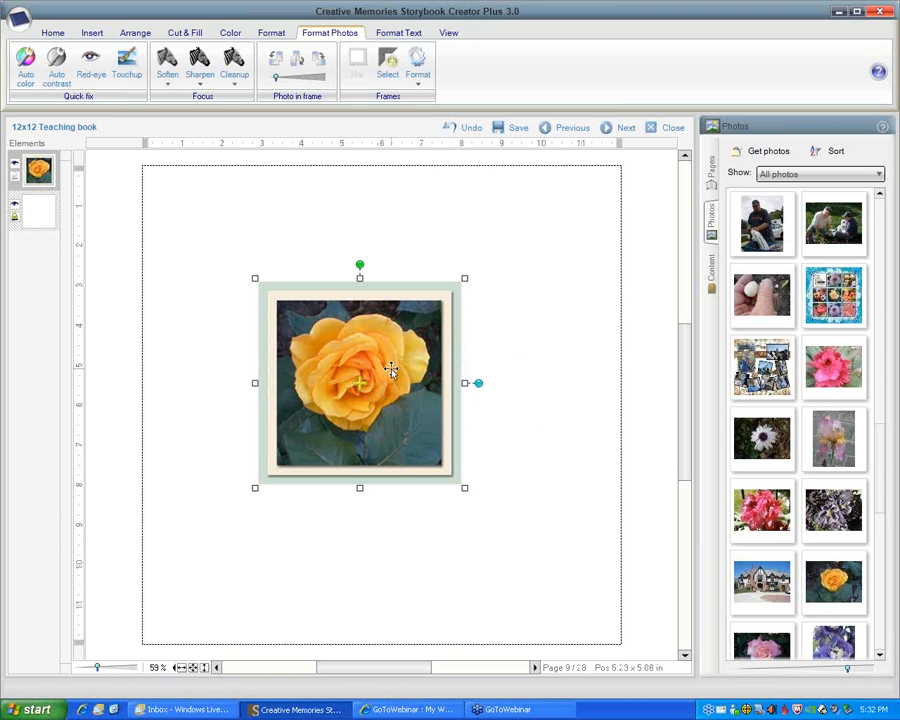
Step: Edit the photo's frame effects, giving the first flat shadow mat an Ellipse cutout from the Geometric shapes
{"action": "left_click", "coordinate": [418, 80]}
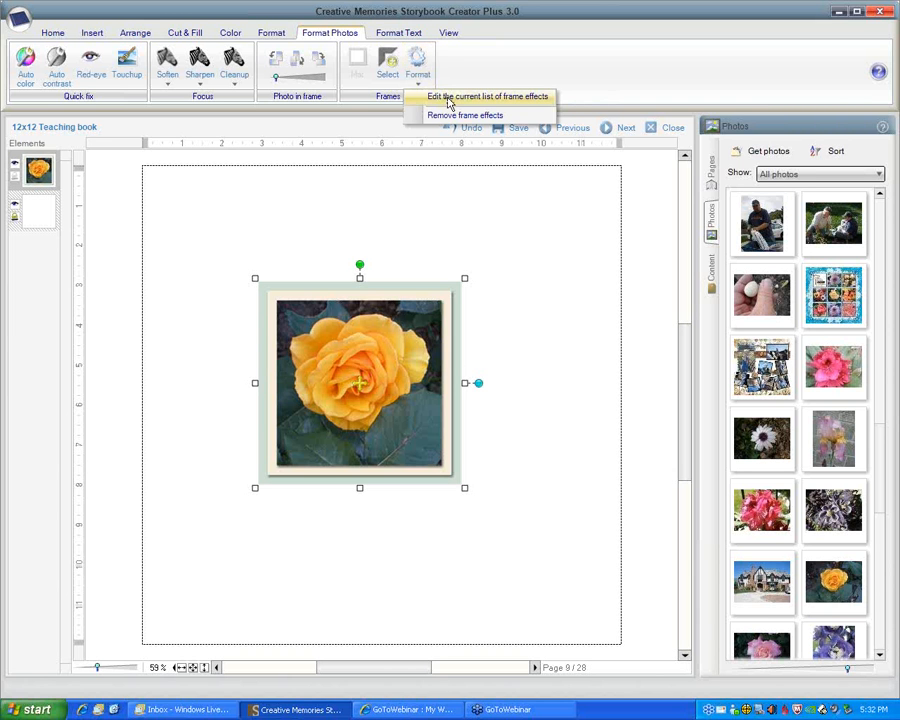
{"action": "left_click", "coordinate": [449, 103]}
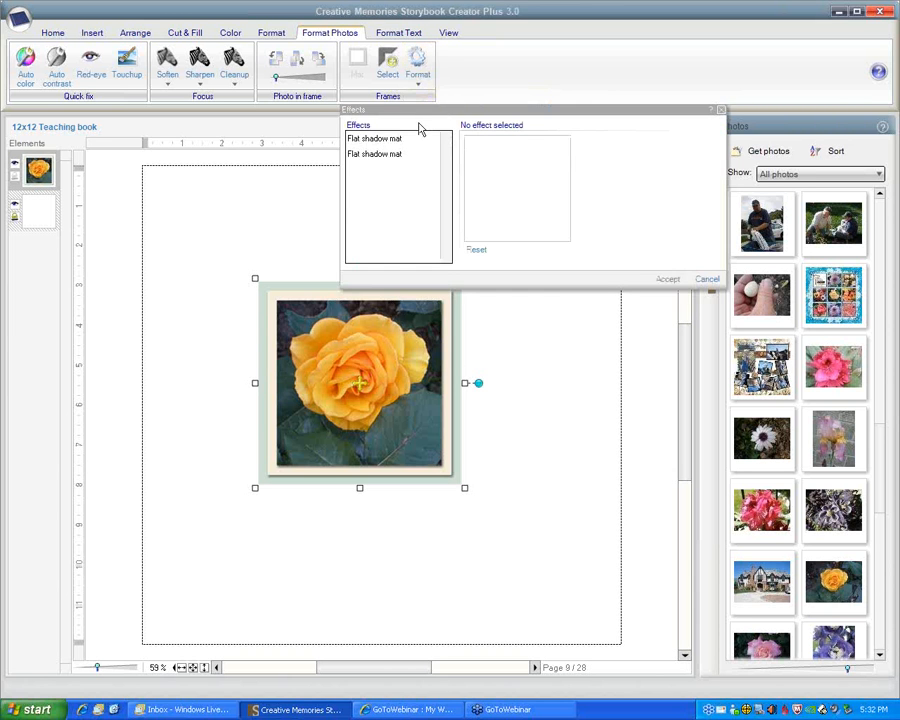
{"action": "left_click_drag", "start_coordinate": [445, 110], "coordinate": [566, 56]}
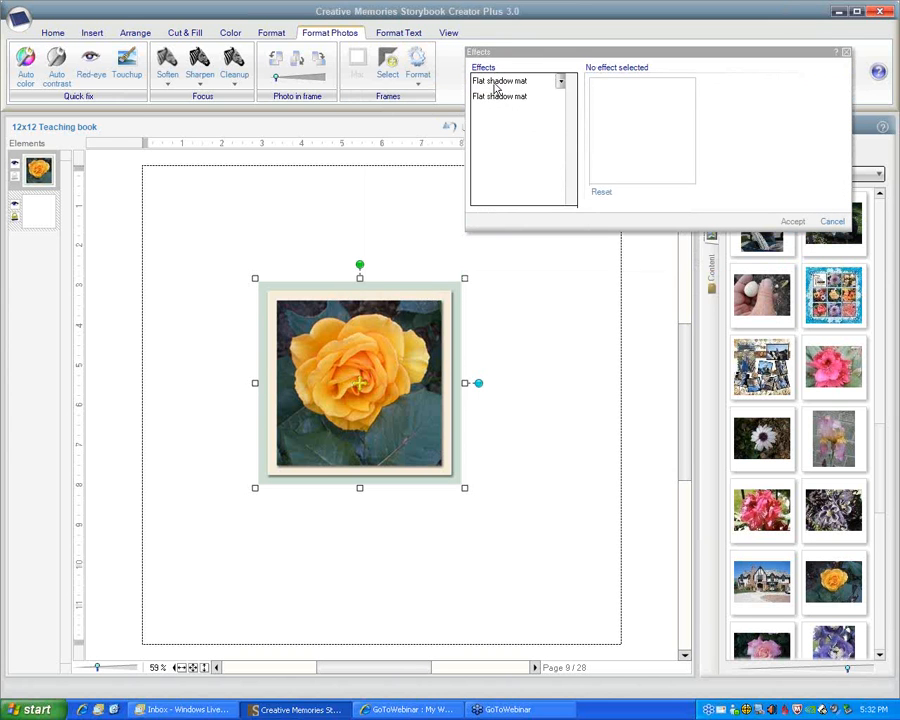
{"action": "left_click", "coordinate": [495, 84]}
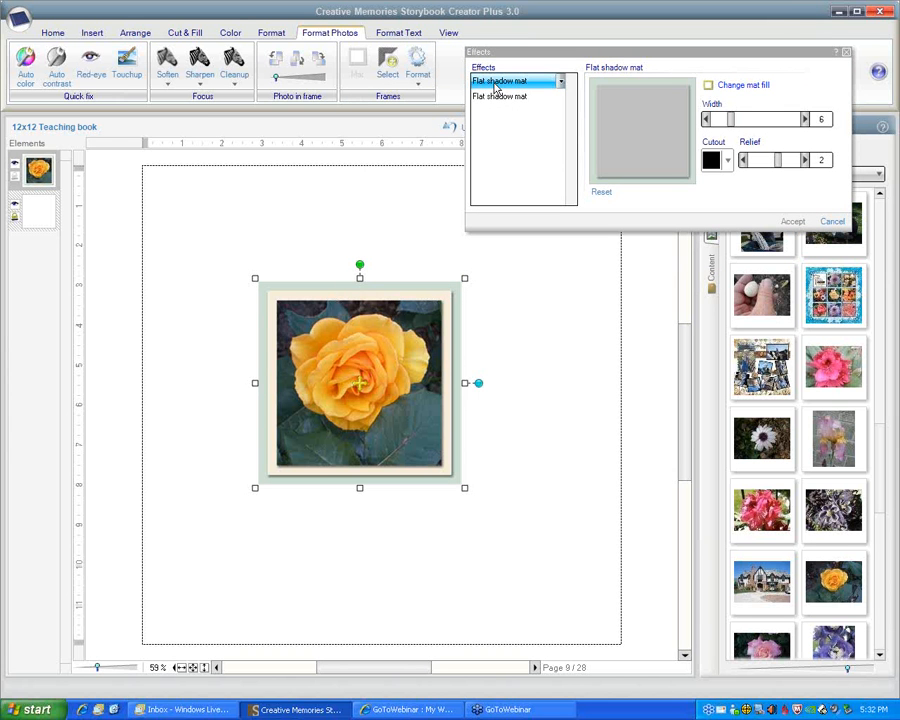
{"action": "left_click", "coordinate": [729, 163]}
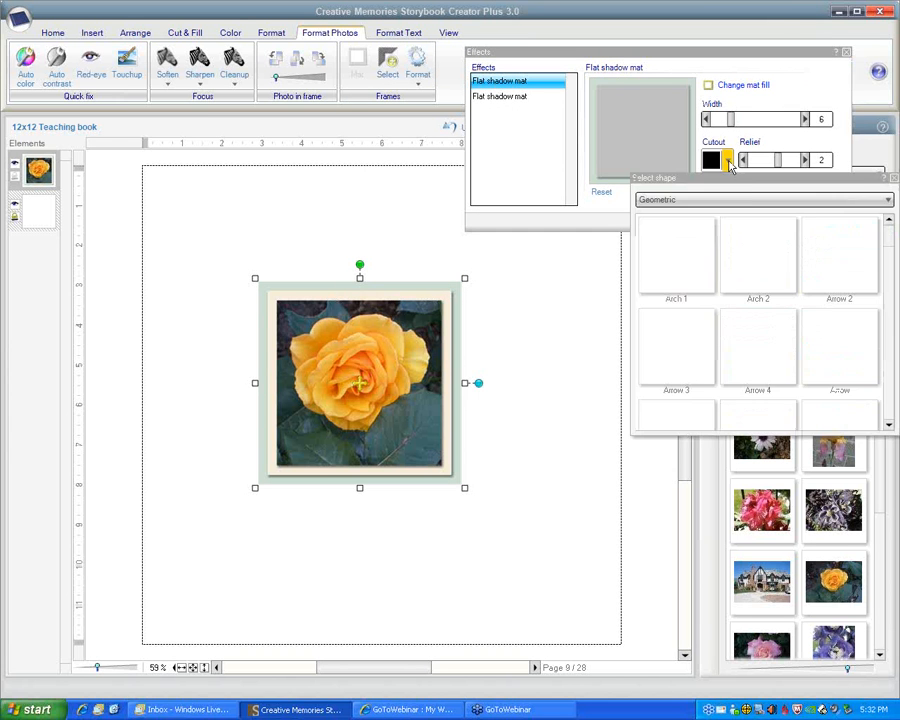
{"action": "left_click_drag", "start_coordinate": [893, 248], "coordinate": [890, 285]}
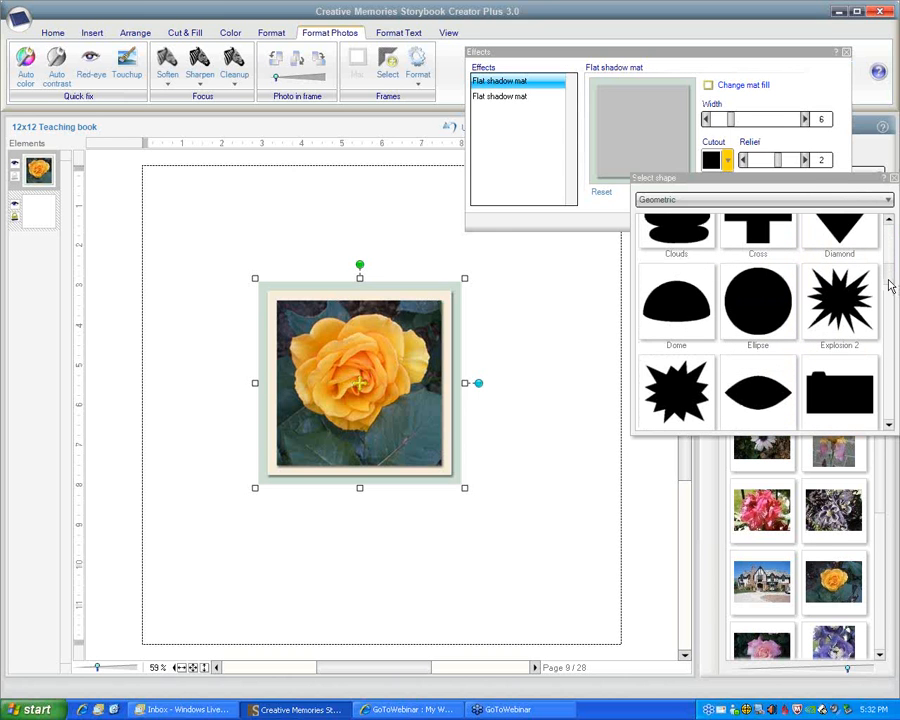
{"action": "left_click", "coordinate": [772, 313]}
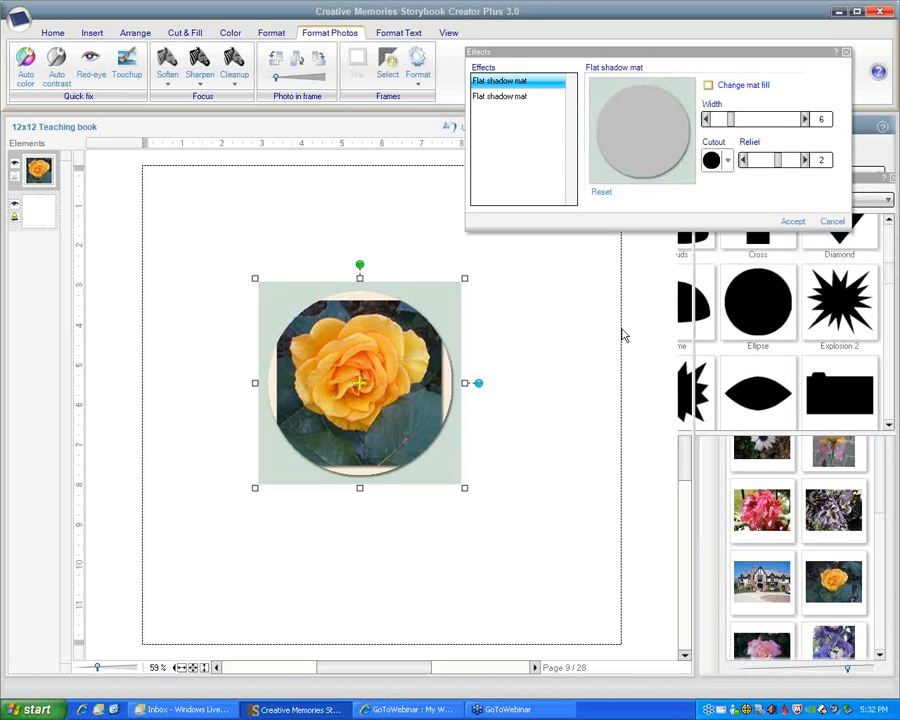
Step: Fill the first flat shadow mat with the standard bright yellow at opacity 0, making it fully transparent
{"action": "left_click", "coordinate": [728, 85]}
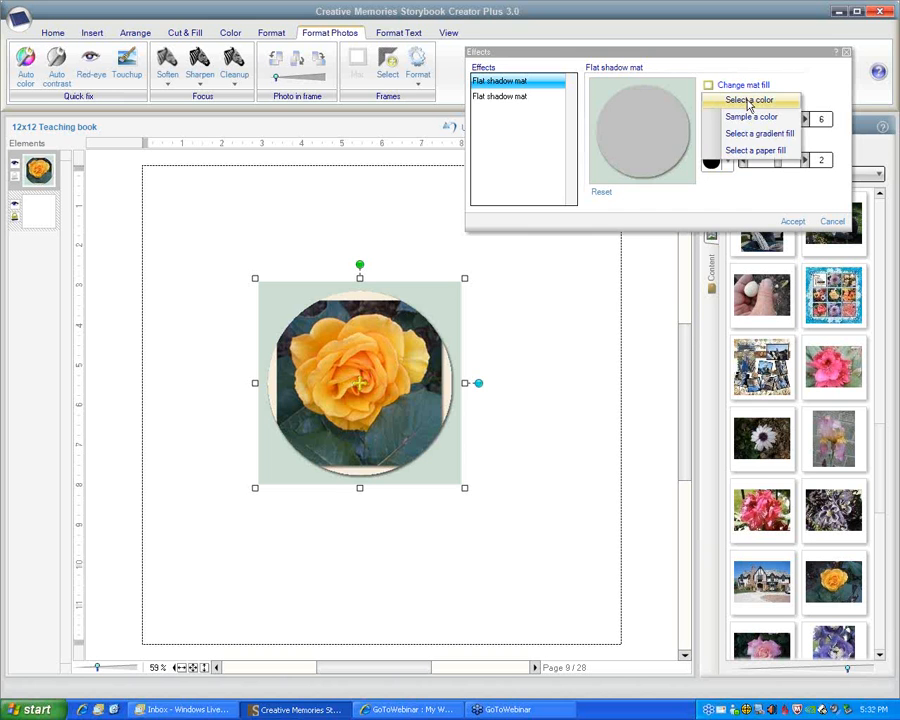
{"action": "left_click", "coordinate": [749, 101]}
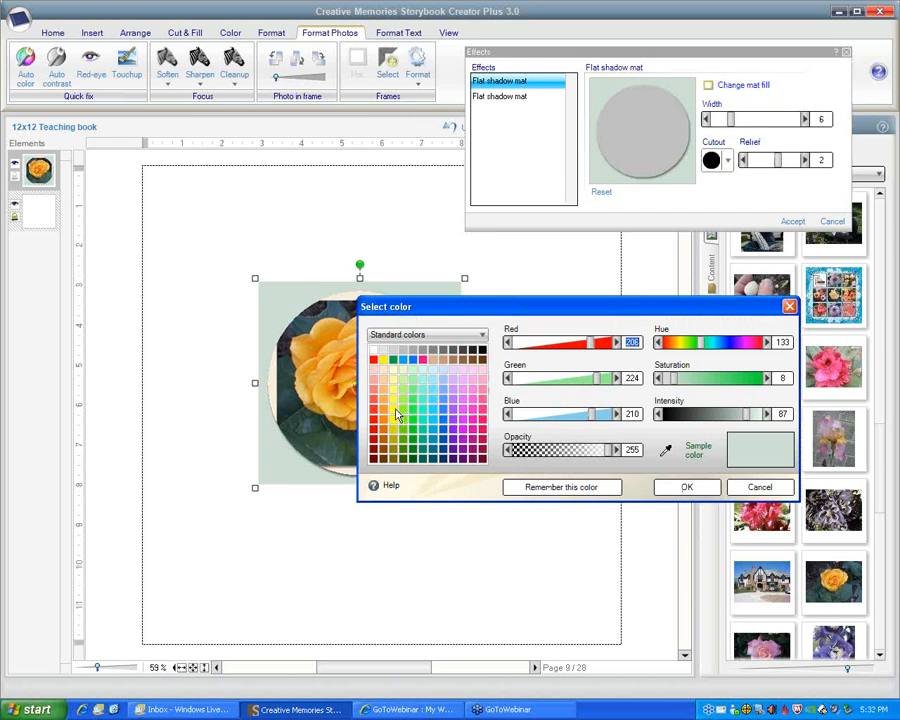
{"action": "left_click", "coordinate": [394, 410]}
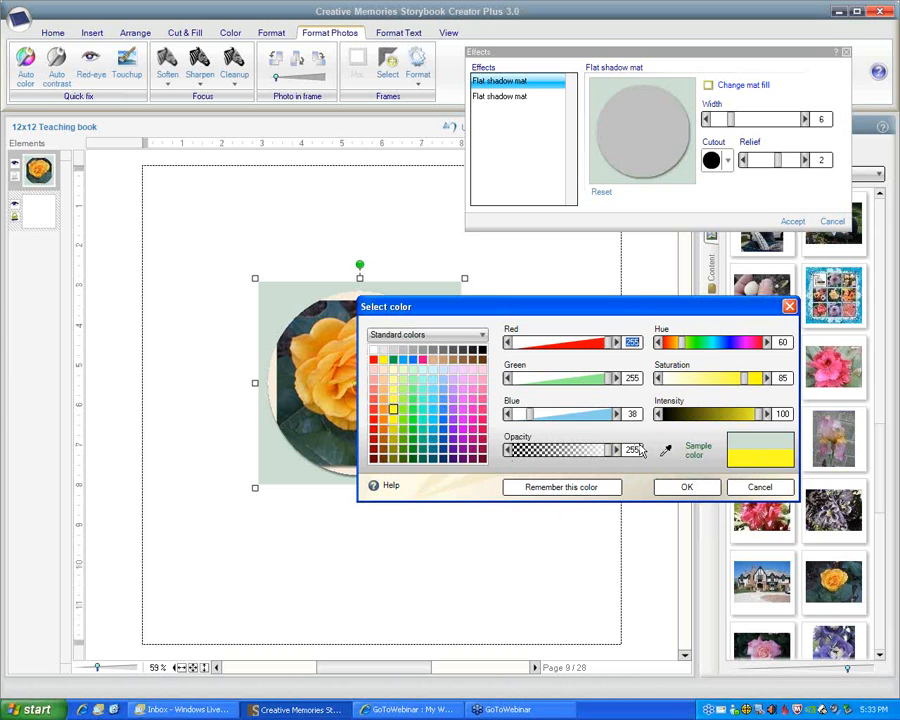
{"action": "left_click_drag", "start_coordinate": [608, 456], "coordinate": [516, 457]}
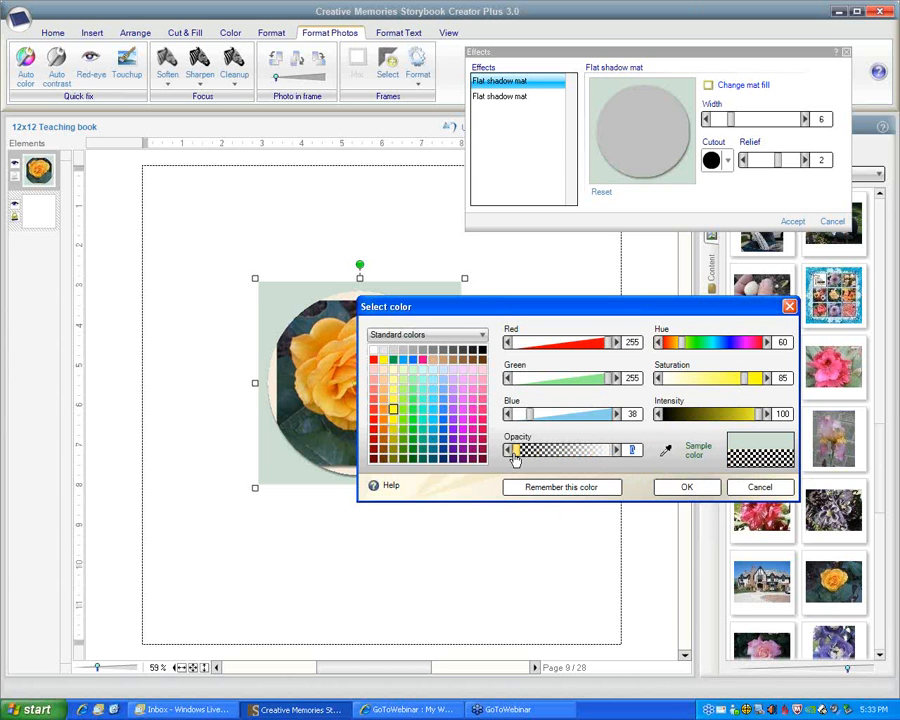
{"action": "left_click", "coordinate": [662, 490]}
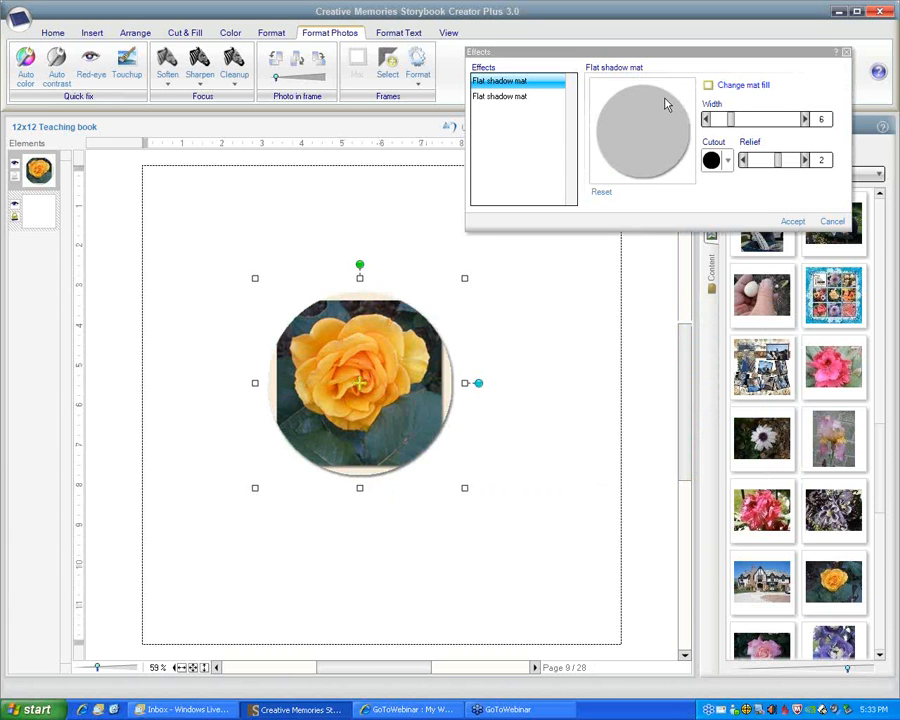
Step: Change the second flat shadow mat's cutout to the Ellipse shape
{"action": "left_click", "coordinate": [494, 97]}
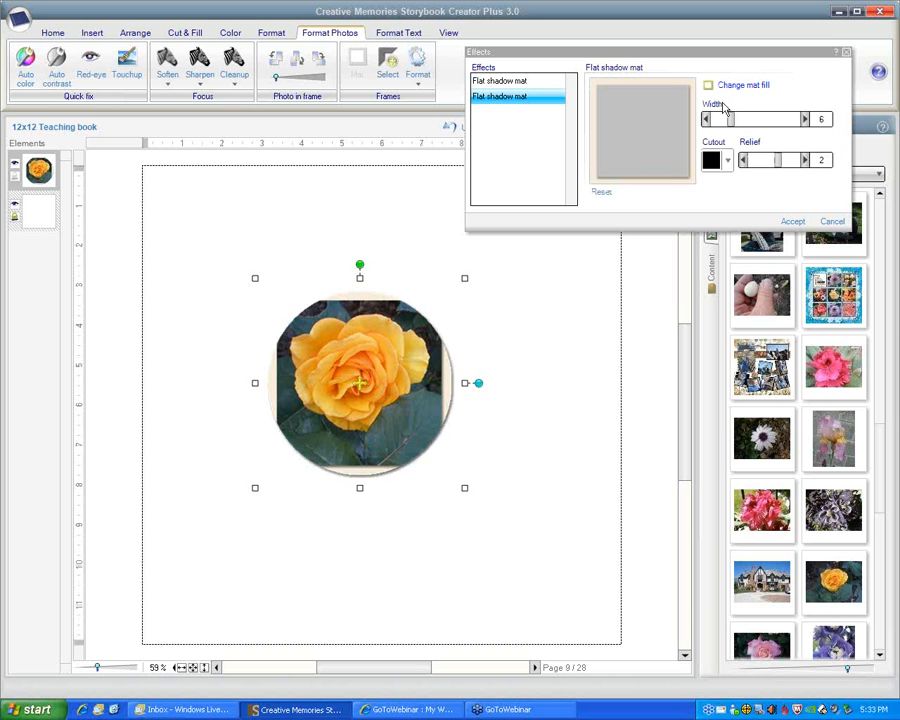
{"action": "left_click", "coordinate": [729, 163]}
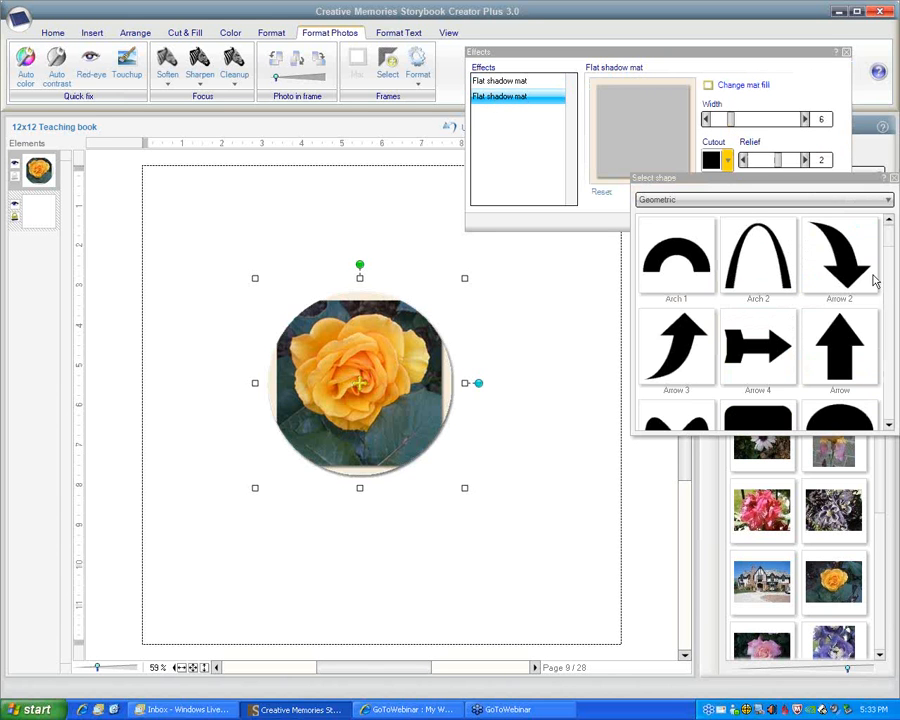
{"action": "scroll", "coordinate": [887, 257], "scroll_direction": "down", "scroll_amount": 4}
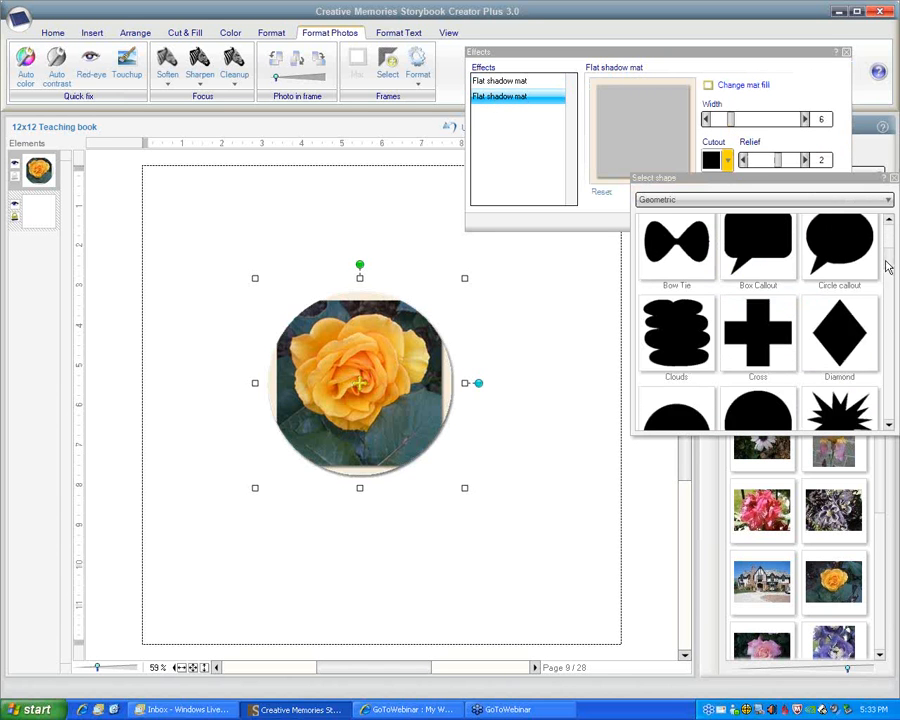
{"action": "left_click", "coordinate": [779, 342]}
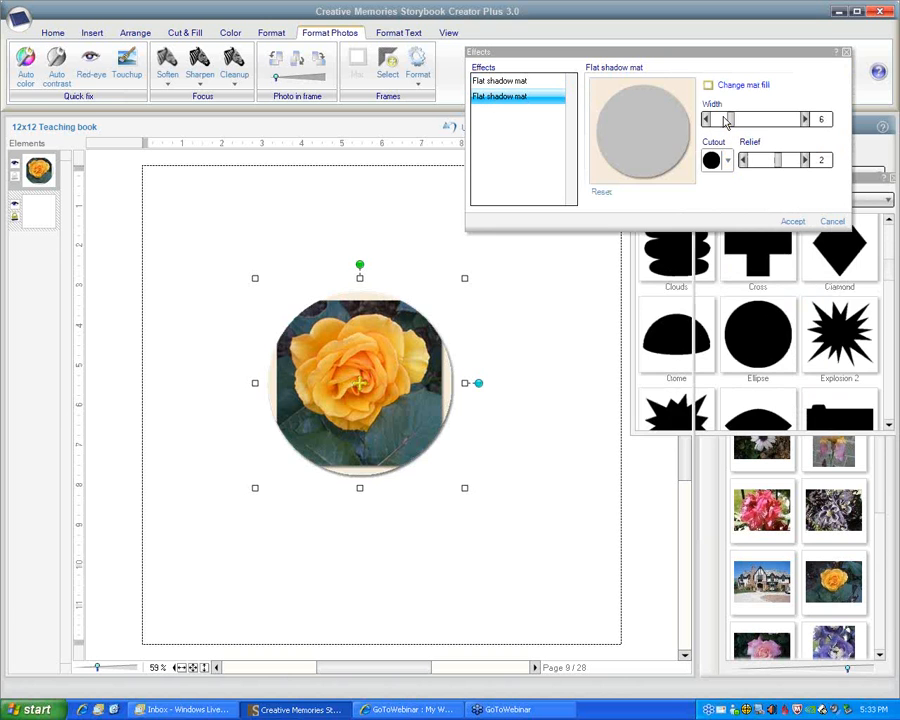
Step: Fill the second flat shadow mat with an orange sampled from the center of the rose (red 232, green 114, blue 31)
{"action": "left_click", "coordinate": [738, 88]}
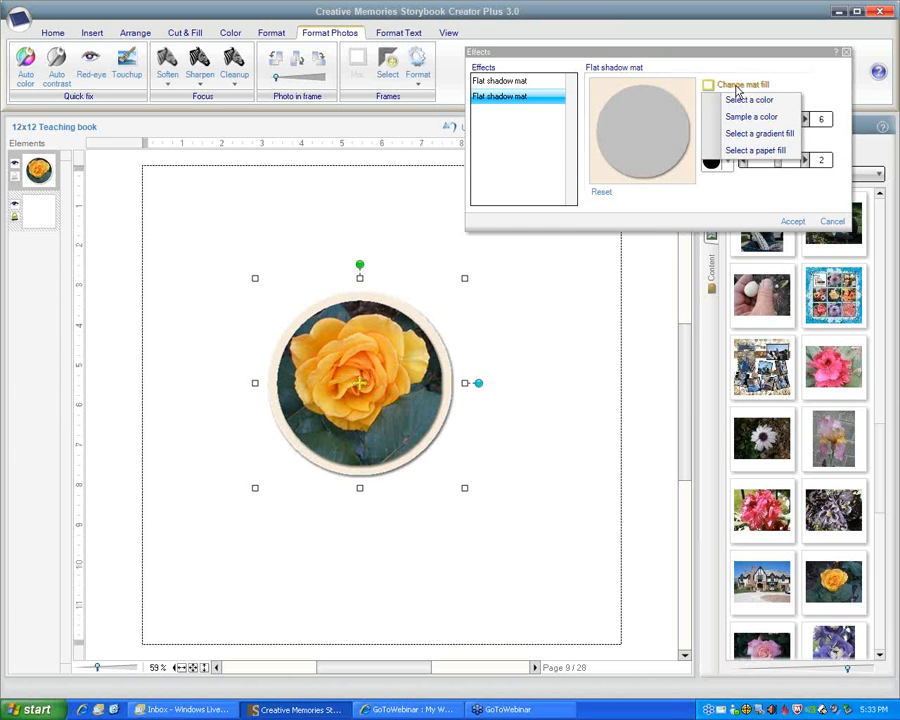
{"action": "left_click", "coordinate": [738, 101]}
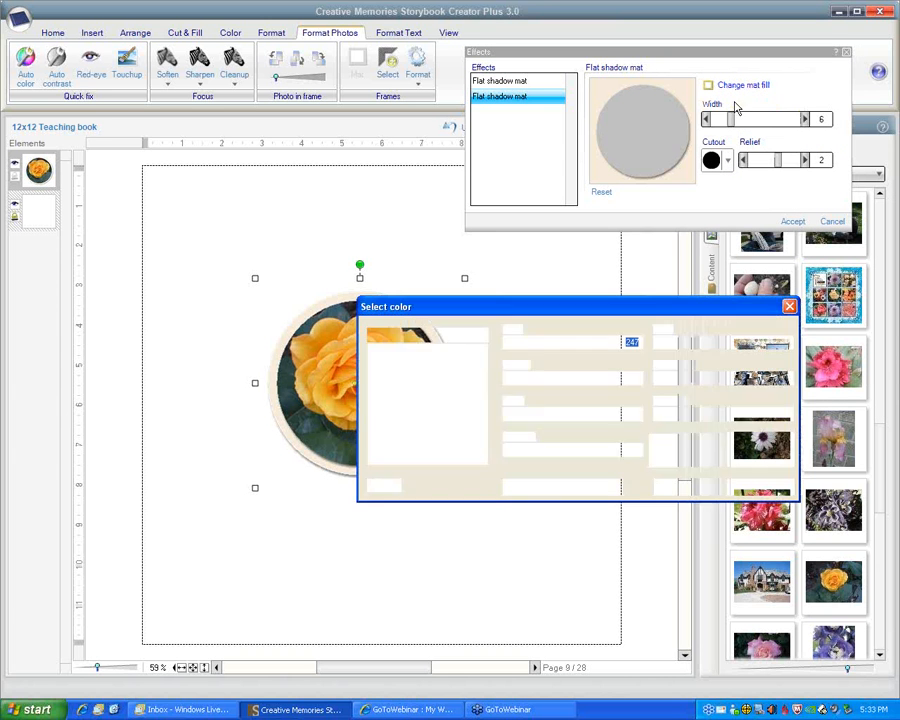
{"action": "left_click_drag", "start_coordinate": [552, 307], "coordinate": [657, 300]}
{"action": "left_click", "coordinate": [770, 442]}
{"action": "left_click", "coordinate": [368, 358]}
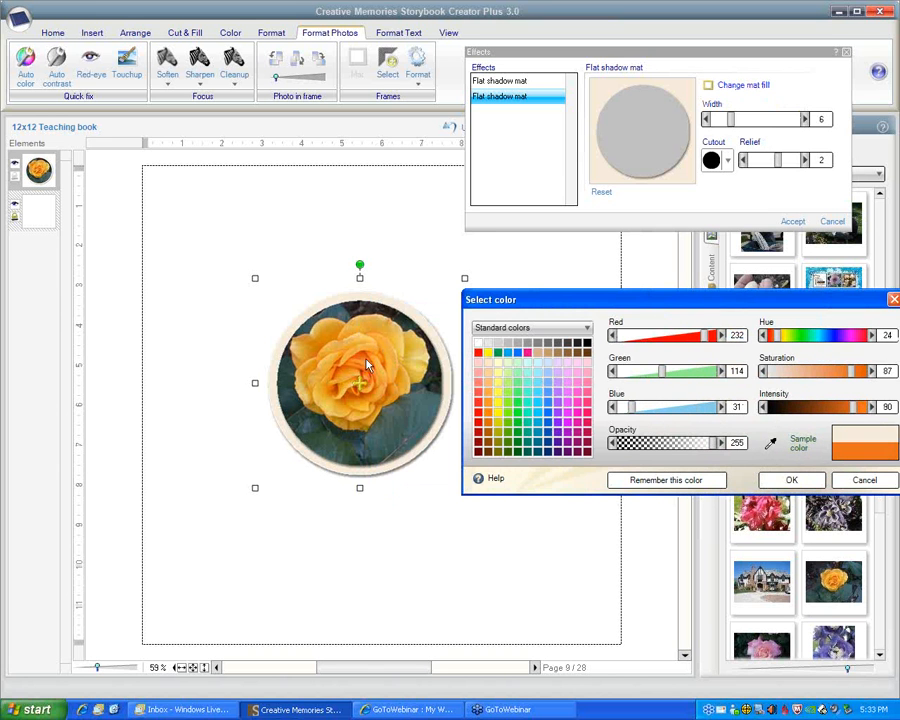
{"action": "left_click", "coordinate": [790, 481]}
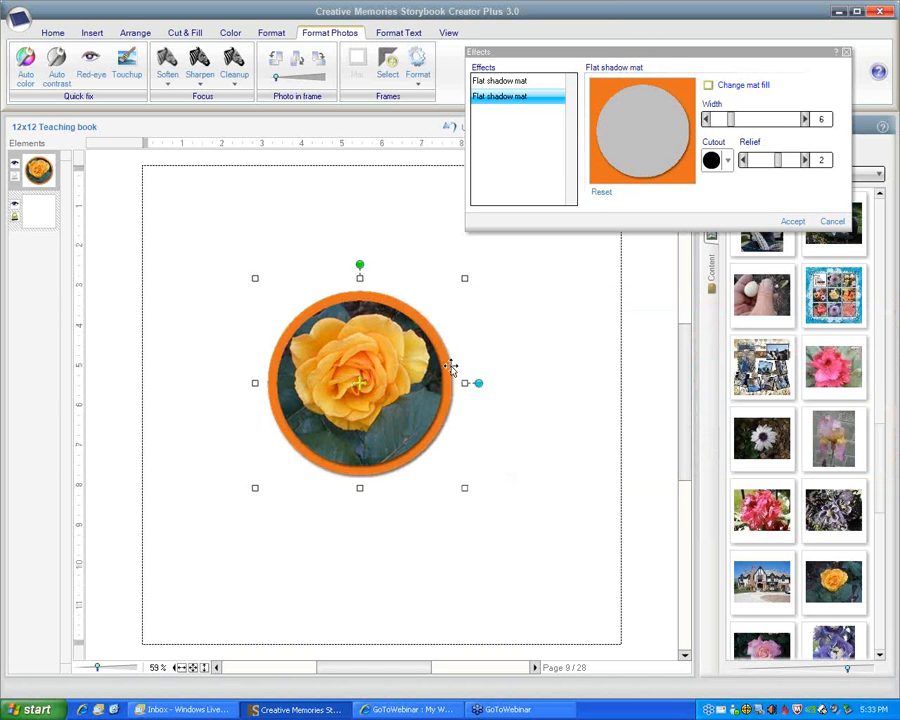
Step: Set the second mat's width to 4 and its relief to -1, and accept the frame effects
{"action": "left_click_drag", "start_coordinate": [733, 121], "coordinate": [726, 121]}
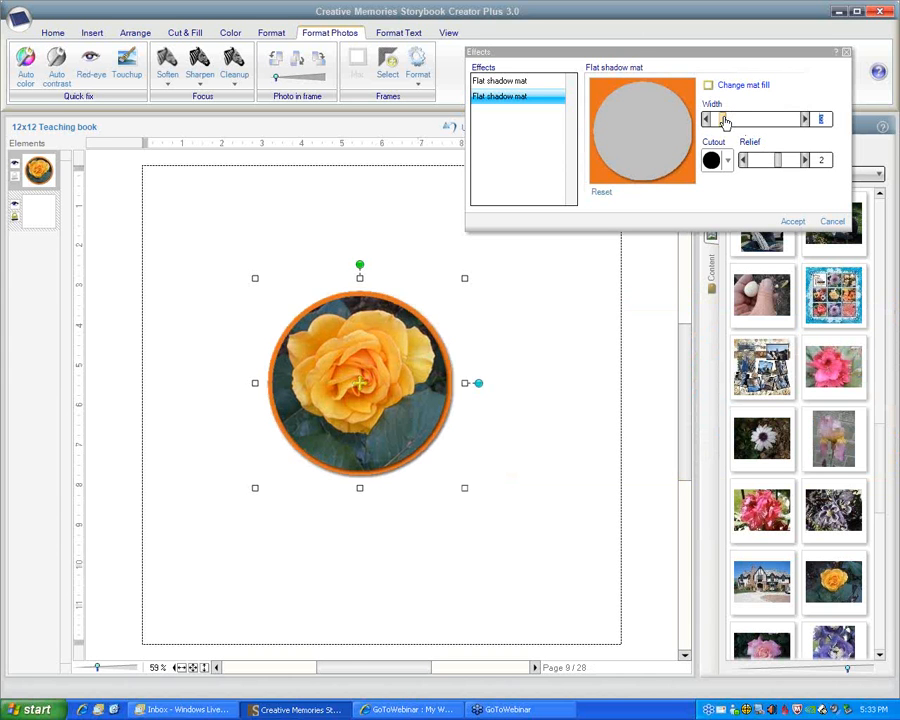
{"action": "left_click", "coordinate": [805, 119]}
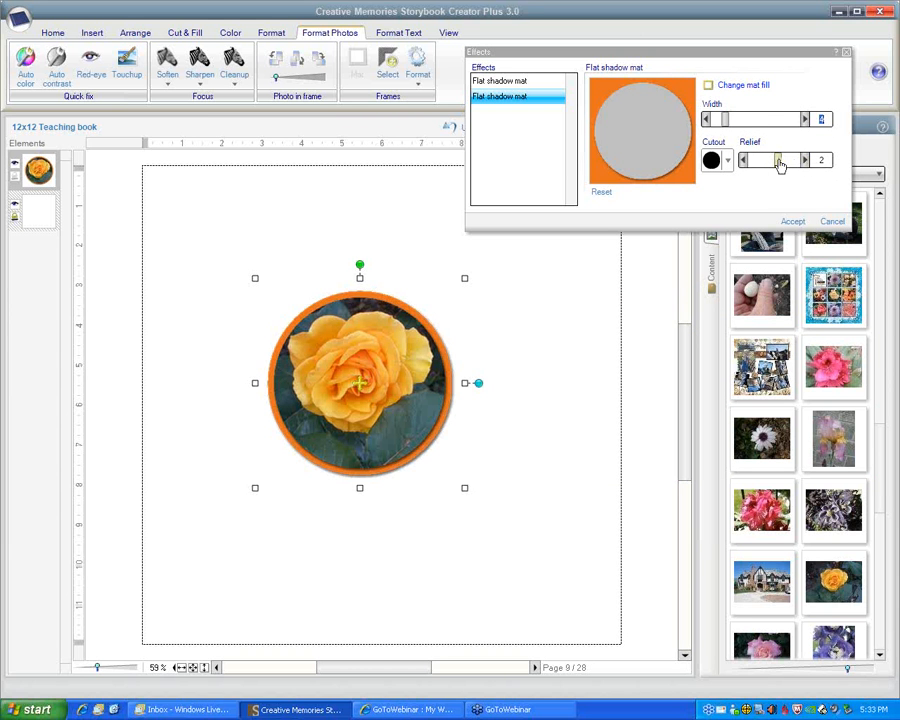
{"action": "left_click_drag", "start_coordinate": [777, 161], "coordinate": [807, 166]}
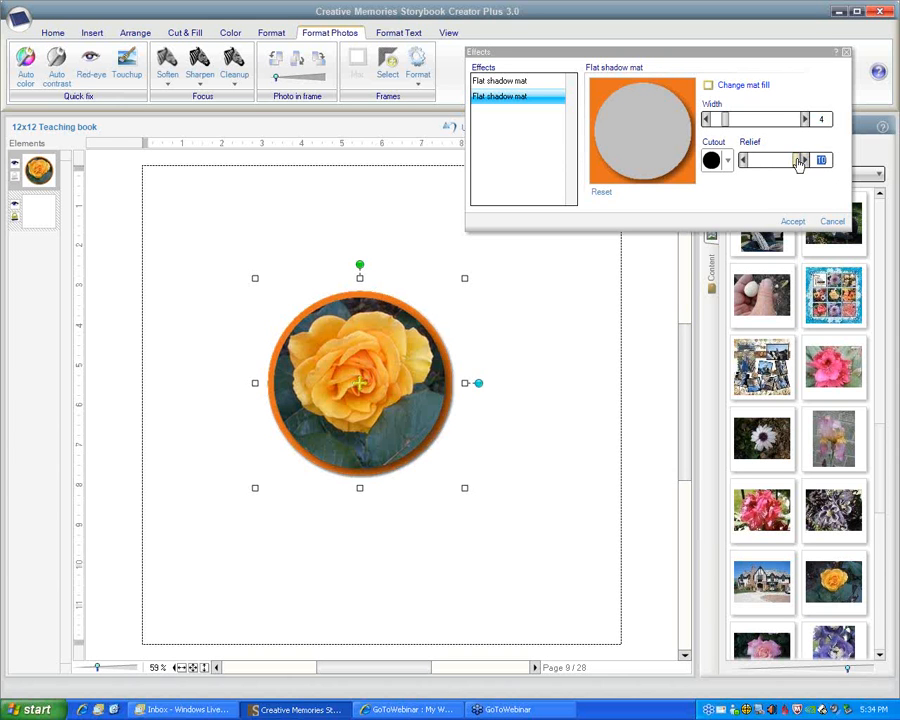
{"action": "left_click_drag", "start_coordinate": [799, 163], "coordinate": [751, 167]}
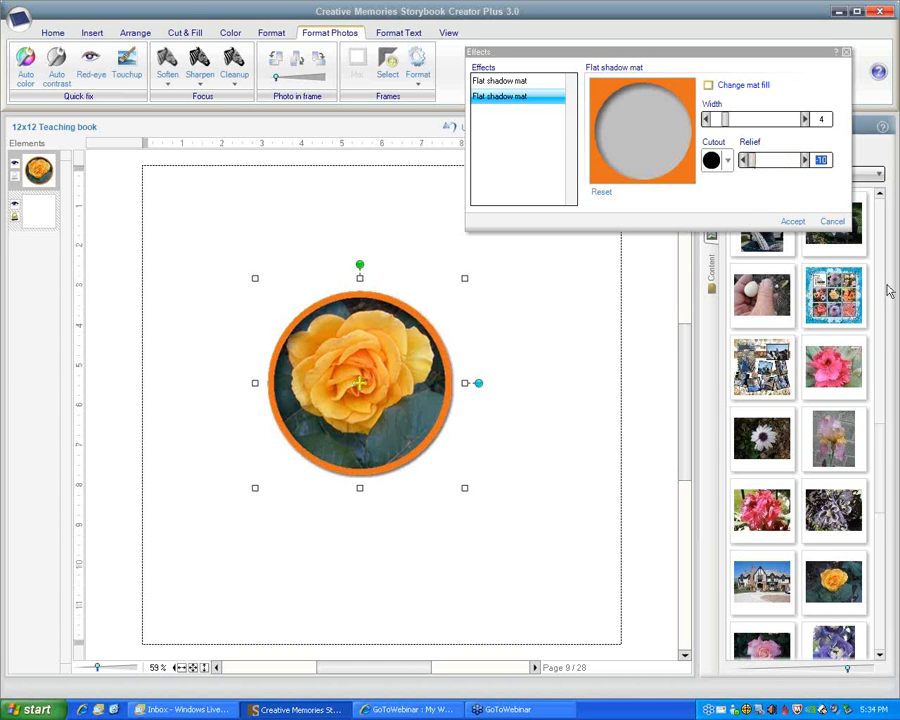
{"action": "left_click", "coordinate": [771, 160]}
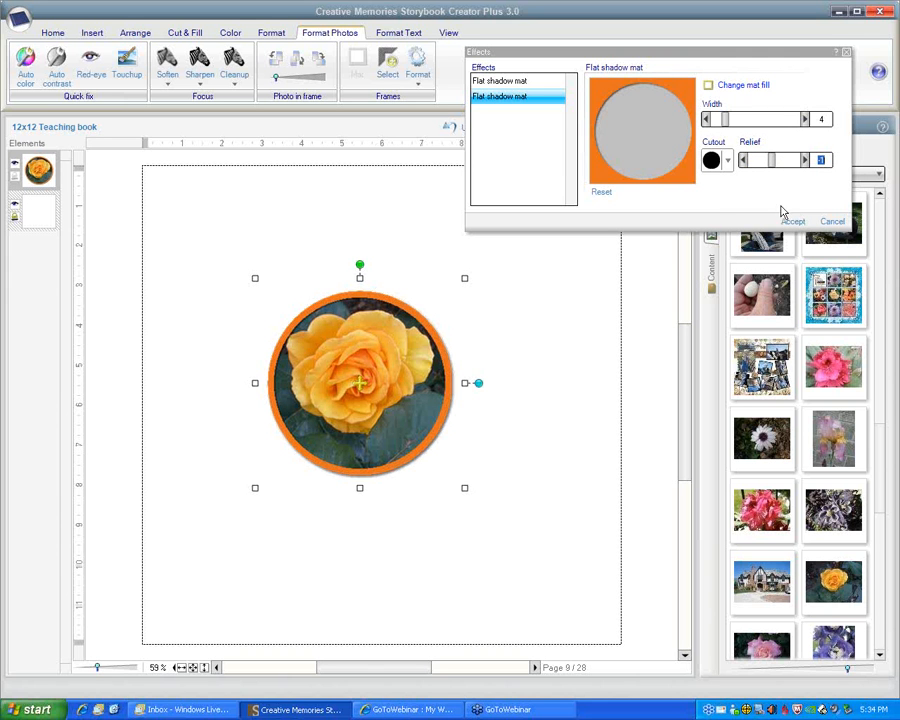
{"action": "left_click", "coordinate": [790, 224]}
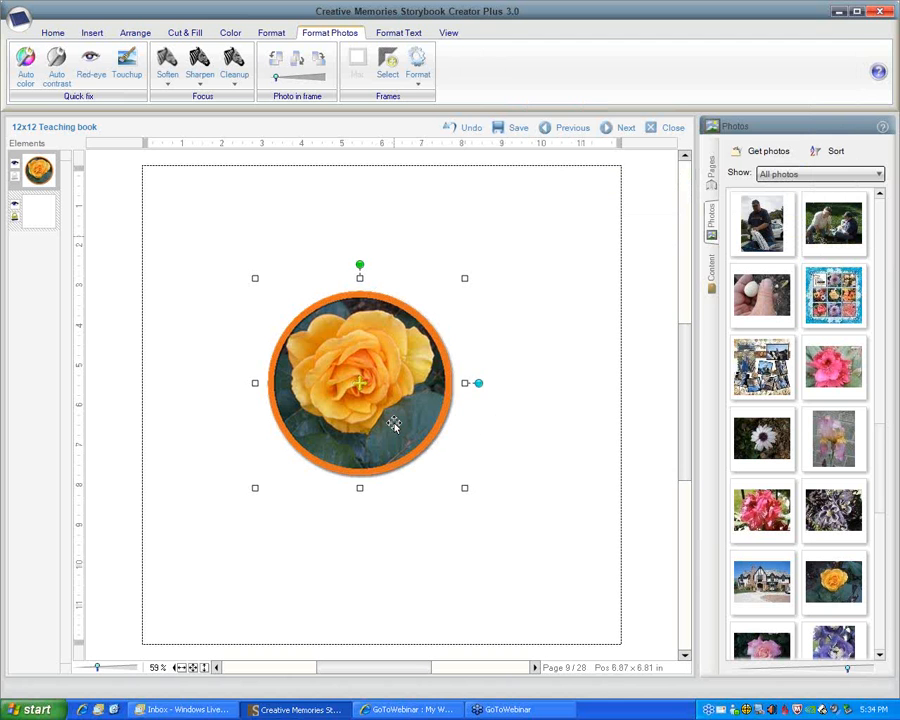
Step: Move the round framed rose toward the page's upper-left corner and paste a copy of it onto the page
{"action": "left_click_drag", "start_coordinate": [382, 366], "coordinate": [307, 281]}
{"action": "right_click", "coordinate": [307, 281]}
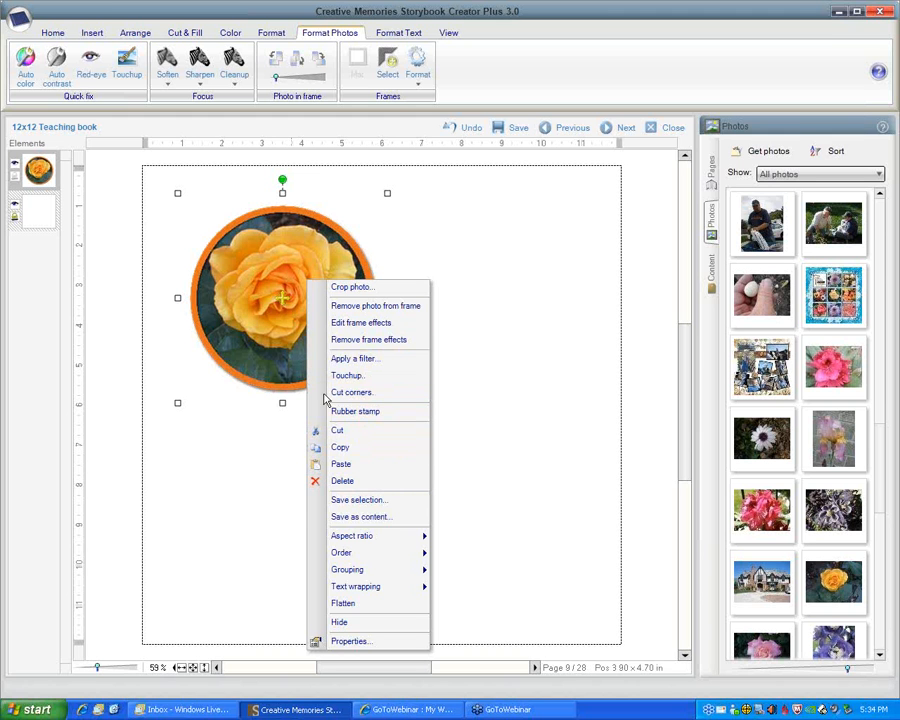
{"action": "left_click", "coordinate": [328, 449]}
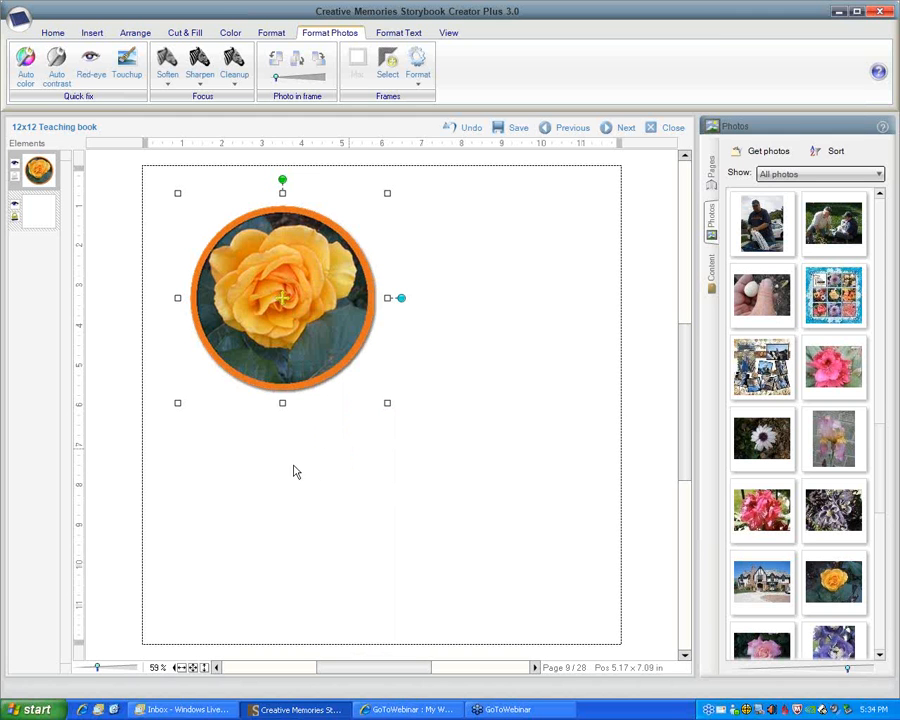
{"action": "right_click", "coordinate": [310, 484]}
{"action": "left_click", "coordinate": [343, 483]}
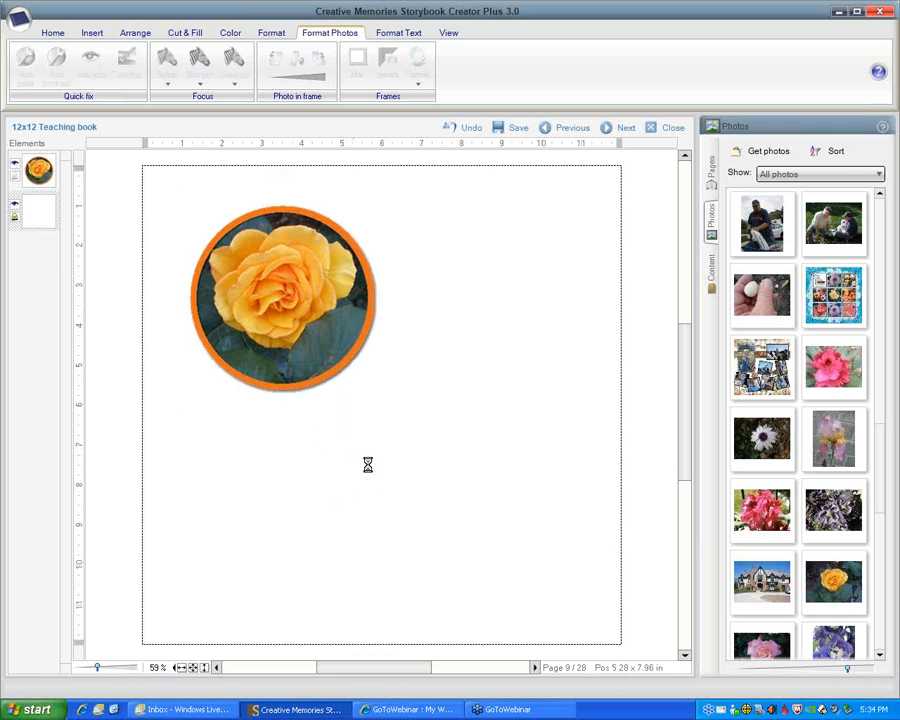
Step: Move the copied round frame to the lower half of the page below the original and remove its rose photo
{"action": "left_click_drag", "start_coordinate": [374, 368], "coordinate": [334, 460]}
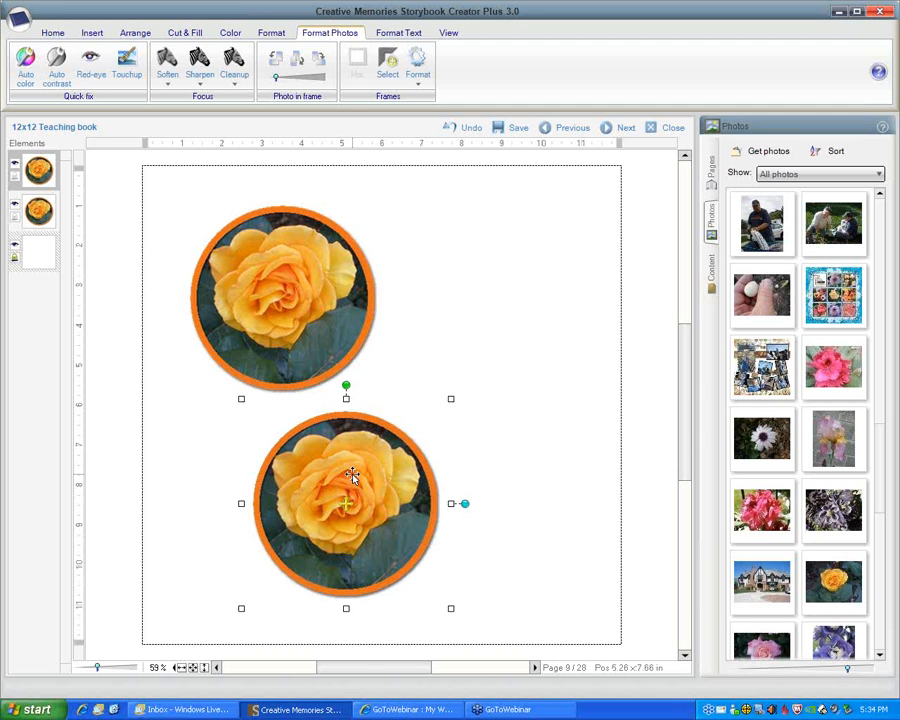
{"action": "right_click", "coordinate": [352, 476]}
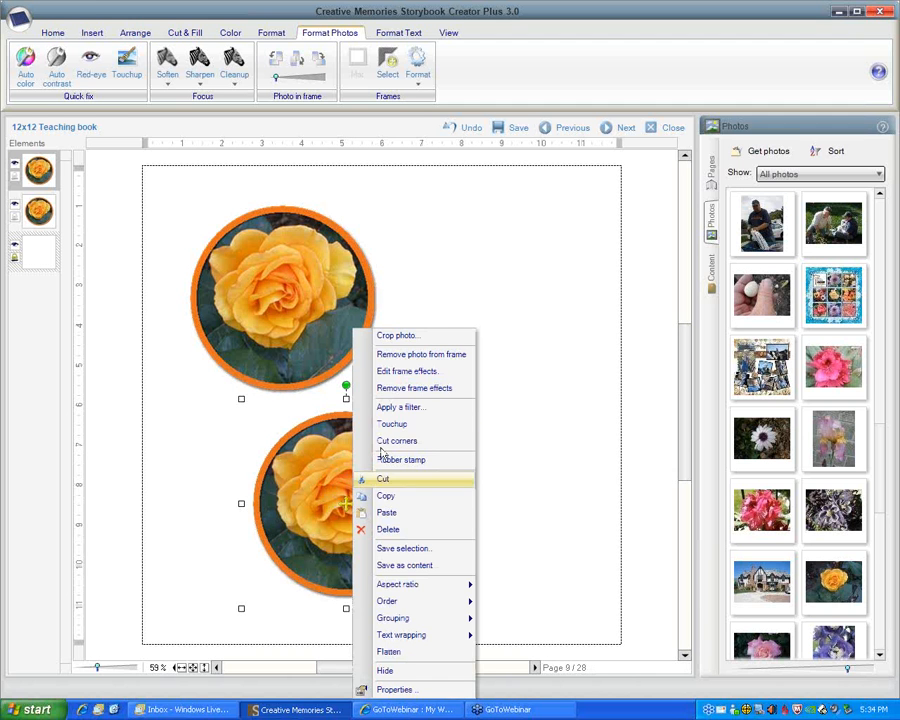
{"action": "left_click", "coordinate": [393, 357]}
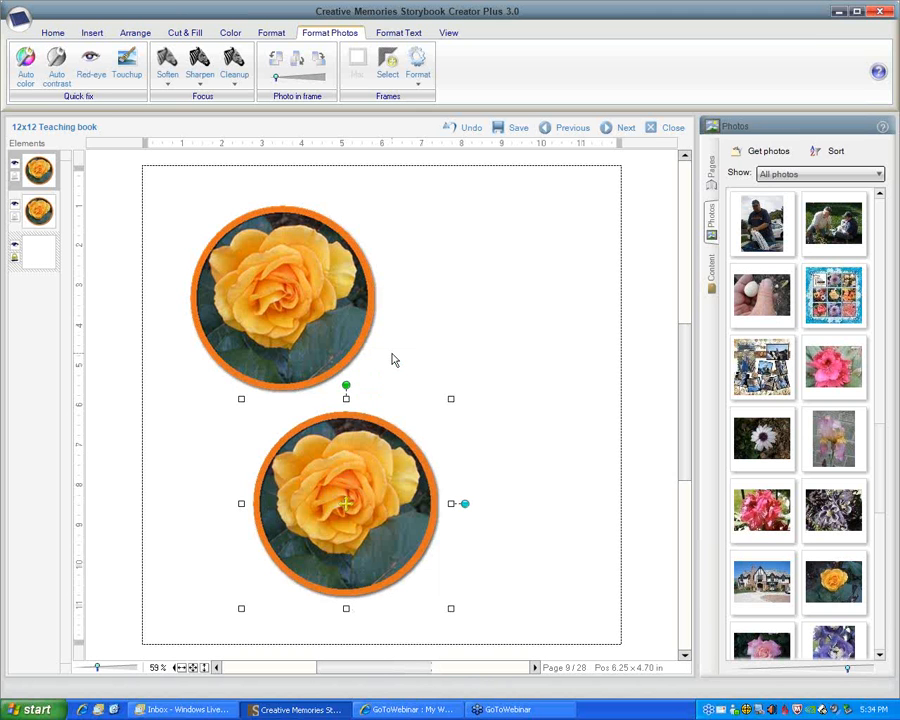
Step: Save the empty orange round frame as content of type Embellishment in the Frames package under My Stuff
{"action": "right_click", "coordinate": [374, 480]}
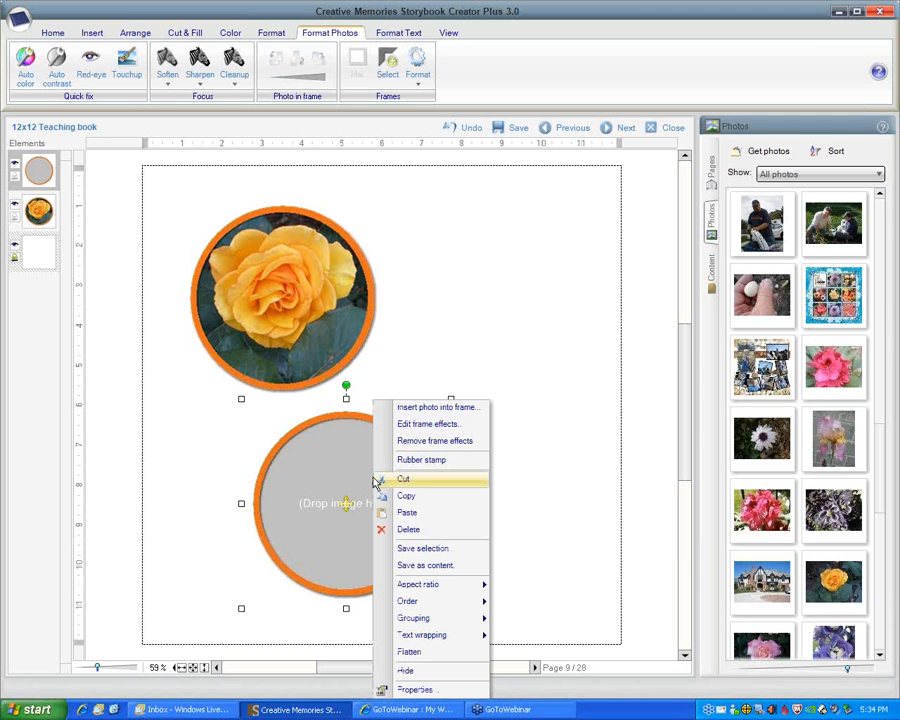
{"action": "left_click", "coordinate": [398, 566]}
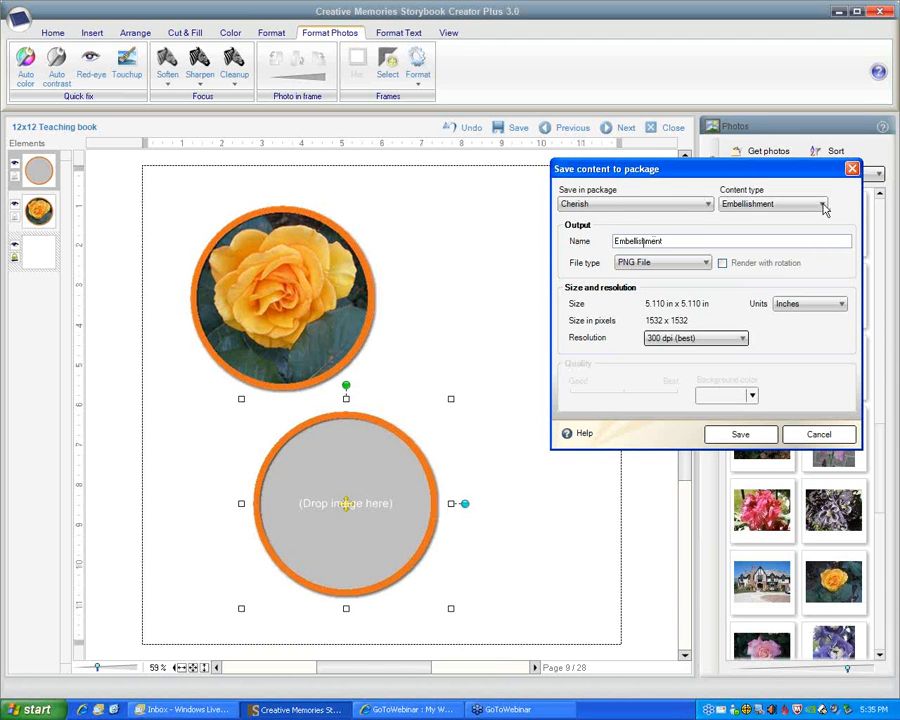
{"action": "left_click", "coordinate": [823, 205]}
{"action": "left_click", "coordinate": [788, 220]}
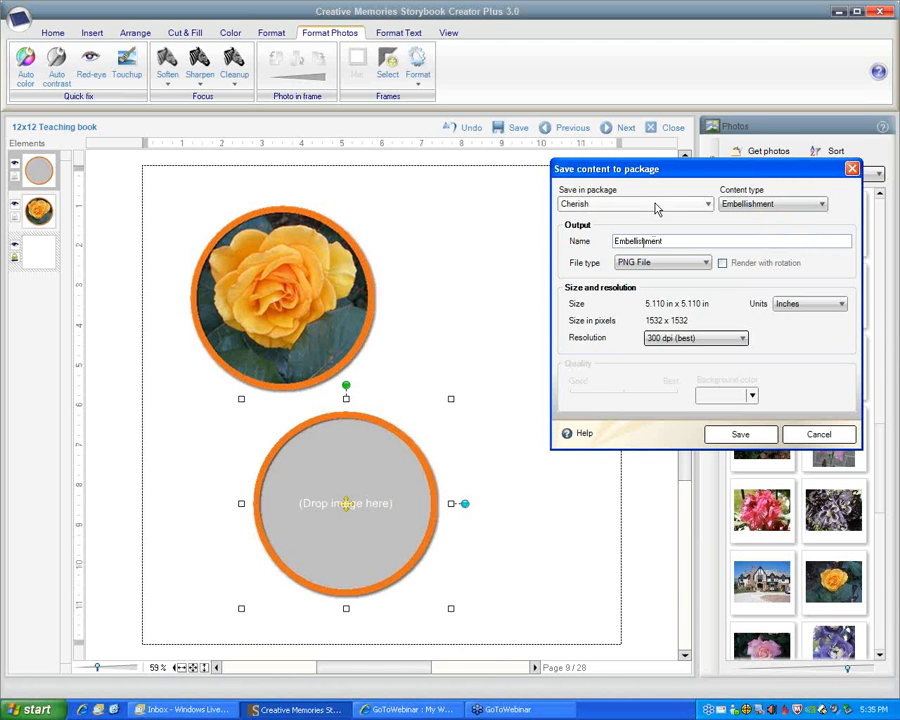
{"action": "left_click", "coordinate": [709, 204]}
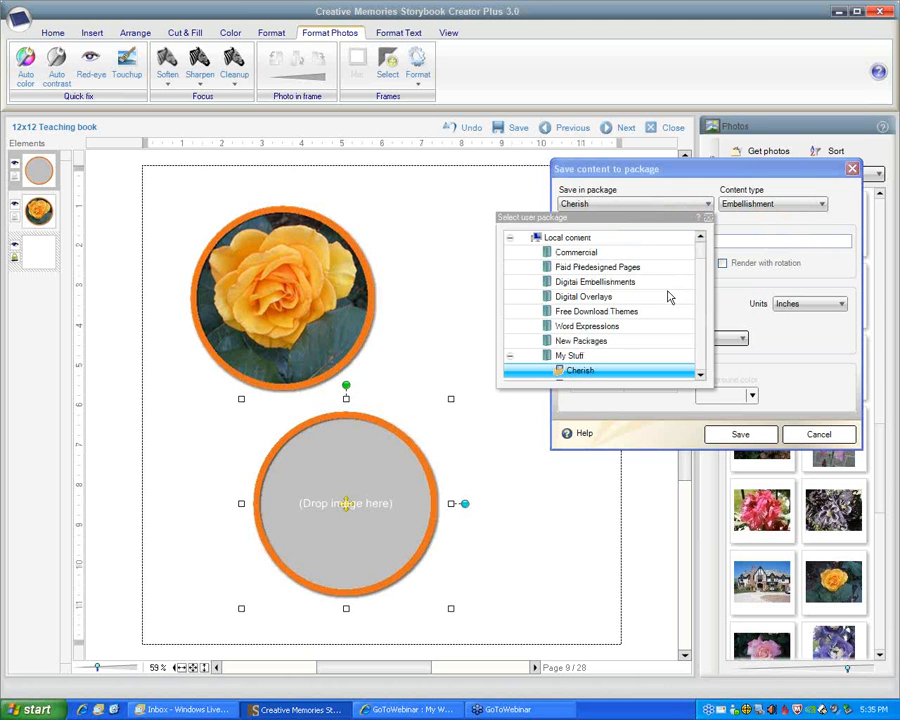
{"action": "left_click_drag", "start_coordinate": [699, 253], "coordinate": [701, 319]}
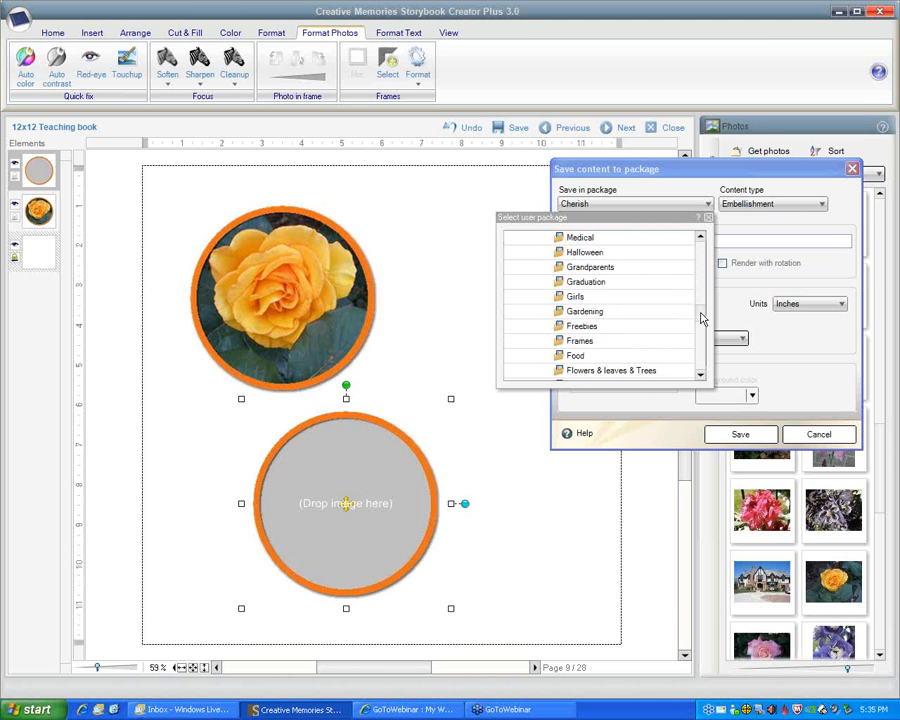
{"action": "left_click", "coordinate": [577, 341]}
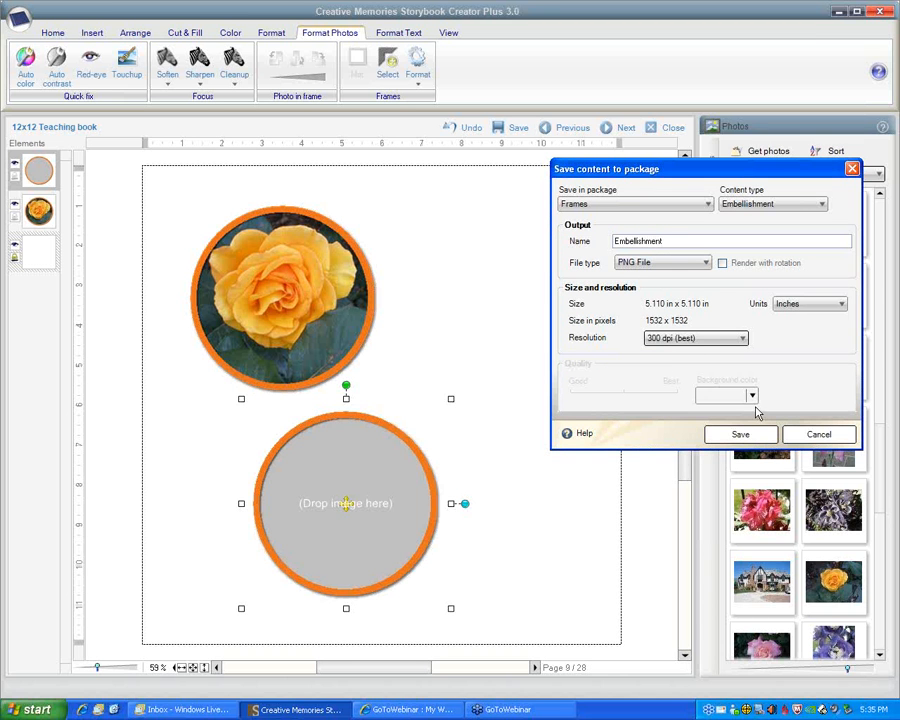
{"action": "left_click", "coordinate": [741, 435]}
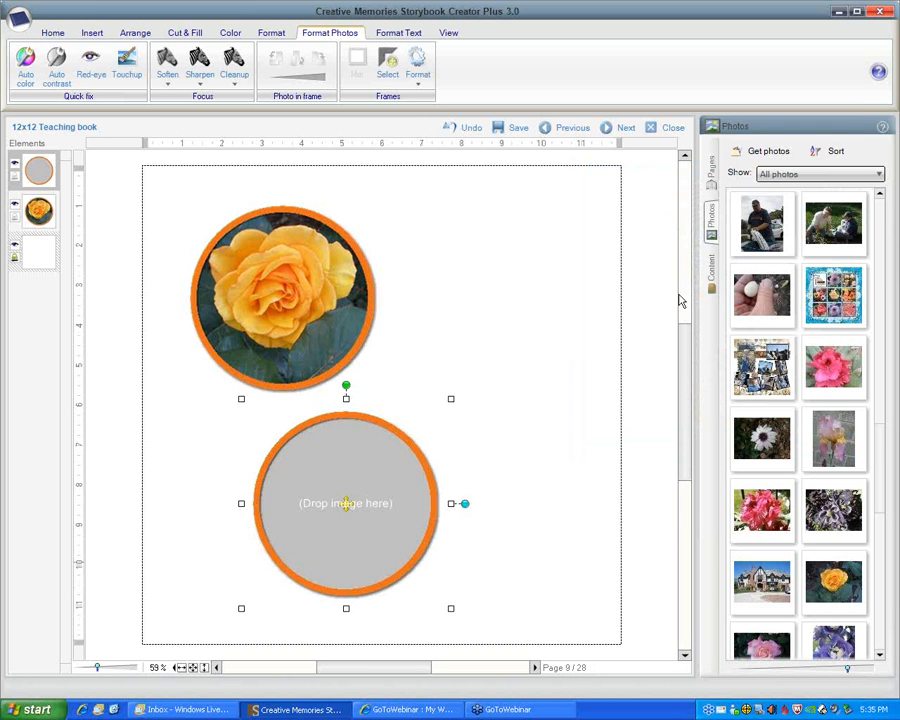
Step: Show the embellishments of the Frames package under My Stuff in the content library
{"action": "left_click", "coordinate": [714, 270]}
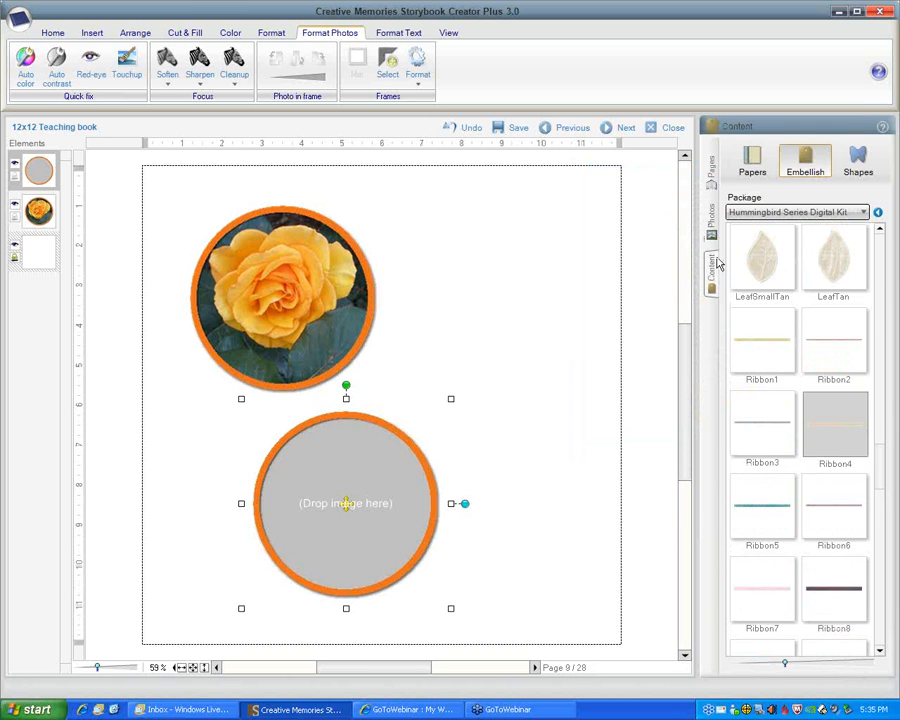
{"action": "left_click", "coordinate": [810, 171]}
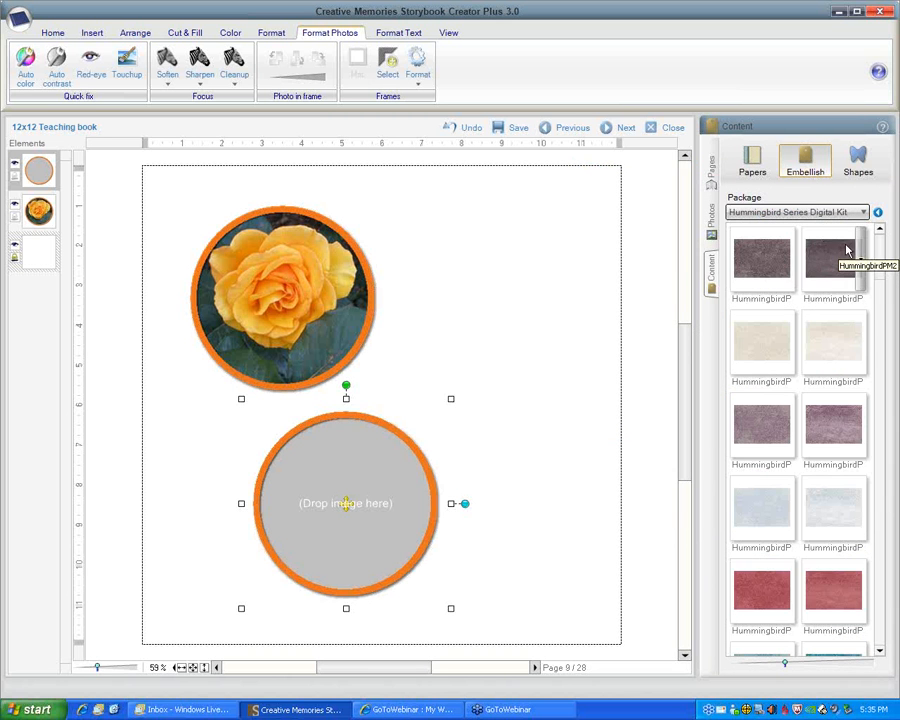
{"action": "left_click", "coordinate": [866, 213]}
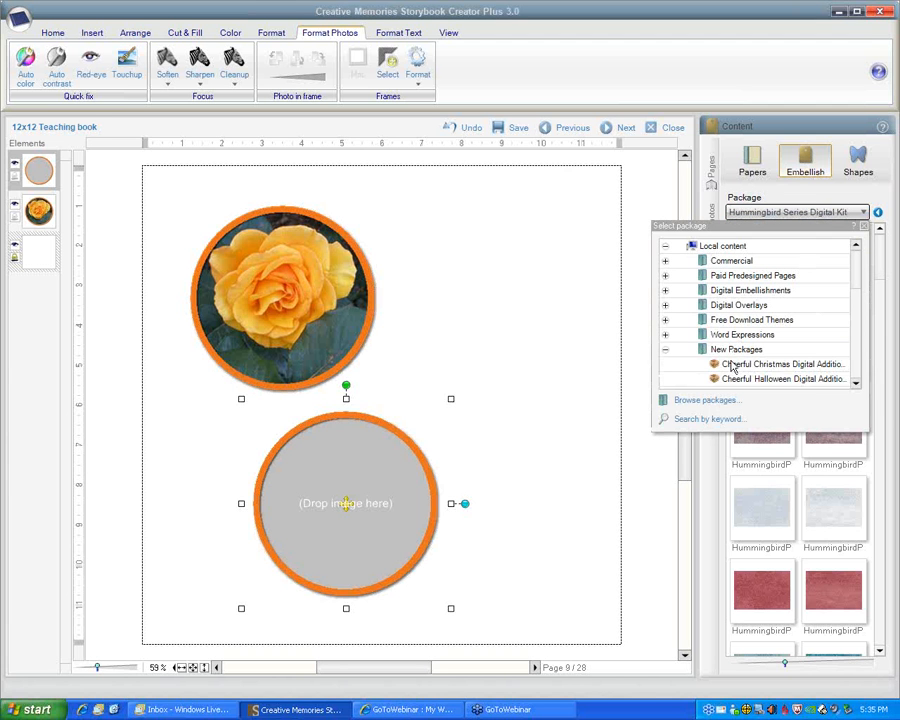
{"action": "left_click", "coordinate": [666, 350]}
{"action": "left_click", "coordinate": [665, 365]}
{"action": "left_click_drag", "start_coordinate": [861, 265], "coordinate": [851, 327]}
{"action": "left_click", "coordinate": [731, 364]}
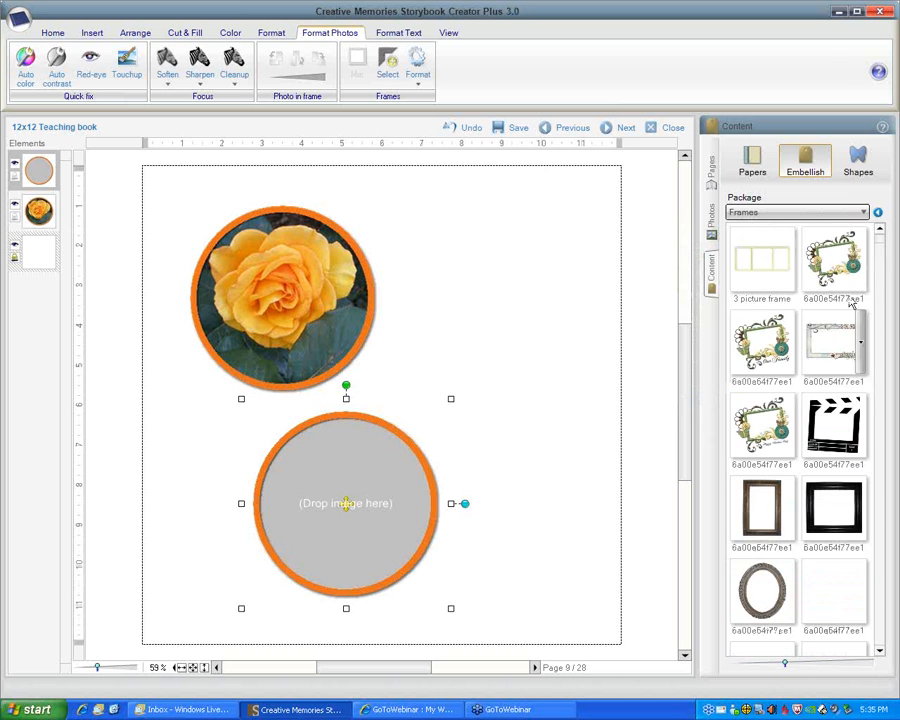
Step: Place the saved orange round frame named Embellishment on the page beside the framed rose
{"action": "left_click_drag", "start_coordinate": [878, 249], "coordinate": [877, 646]}
{"action": "left_click", "coordinate": [879, 651]}
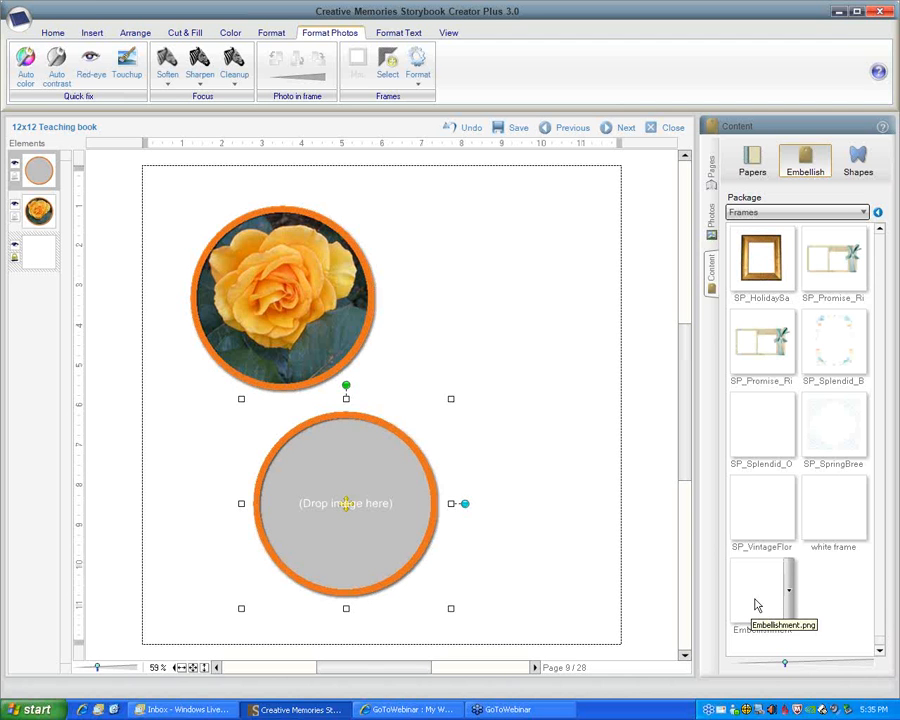
{"action": "left_click_drag", "start_coordinate": [757, 600], "coordinate": [560, 403]}
{"action": "left_click_drag", "start_coordinate": [483, 310], "coordinate": [483, 308]}
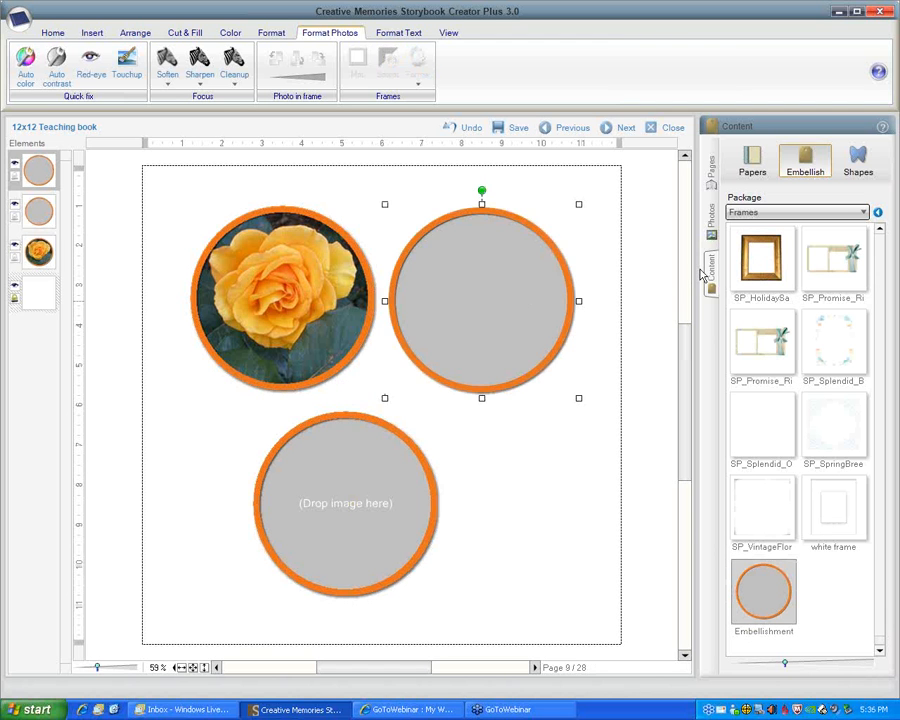
Step: Try to fill the placed Embellishment frame with the white daisy photo, and undo the insertion
{"action": "left_click", "coordinate": [713, 220]}
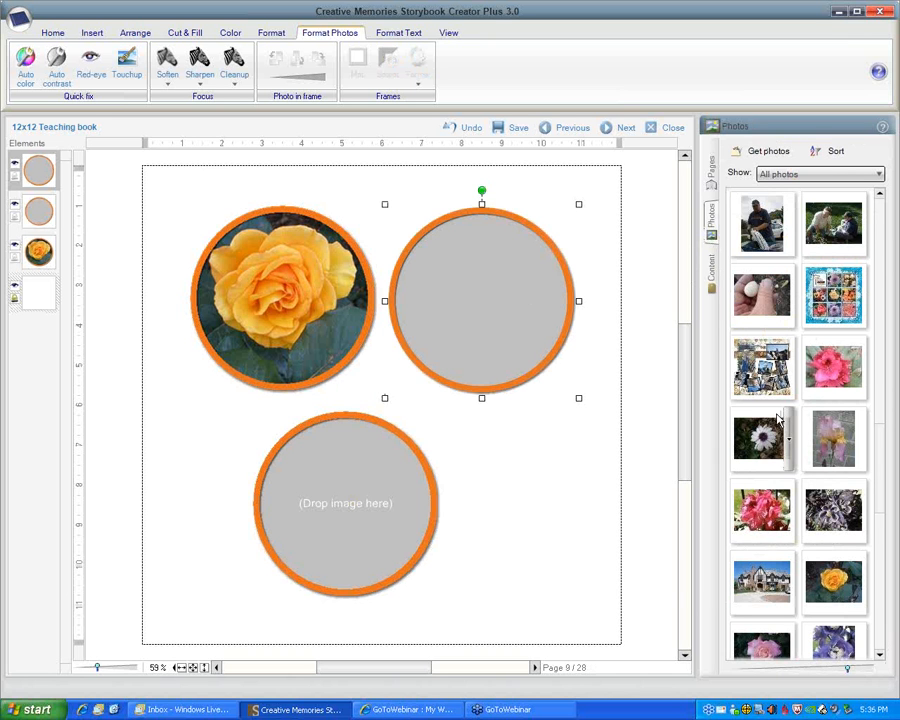
{"action": "left_click_drag", "start_coordinate": [512, 305], "coordinate": [512, 305]}
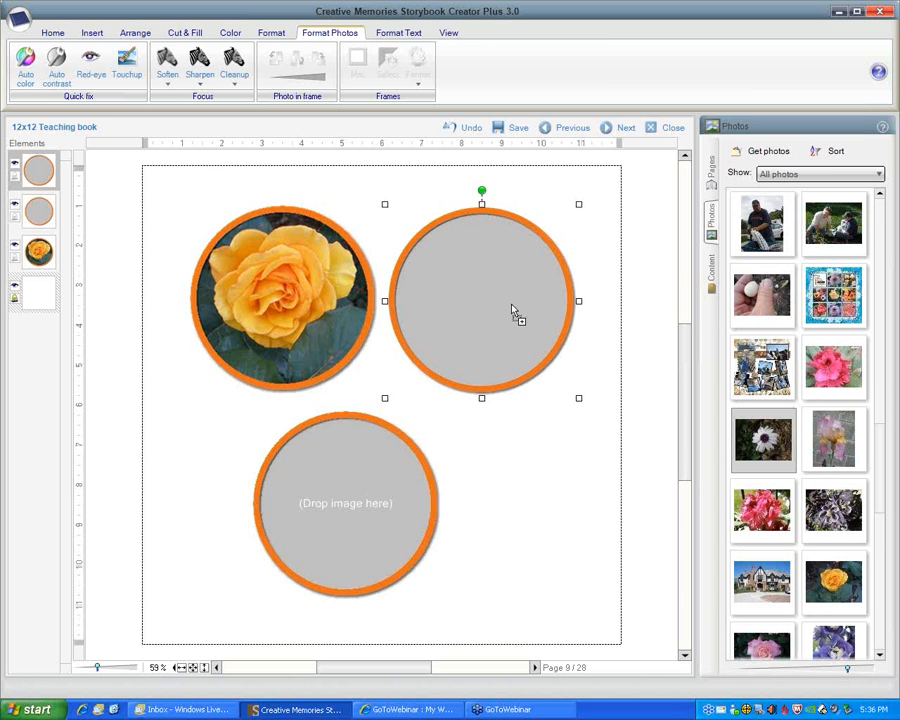
{"action": "left_click_drag", "start_coordinate": [481, 302], "coordinate": [518, 395]}
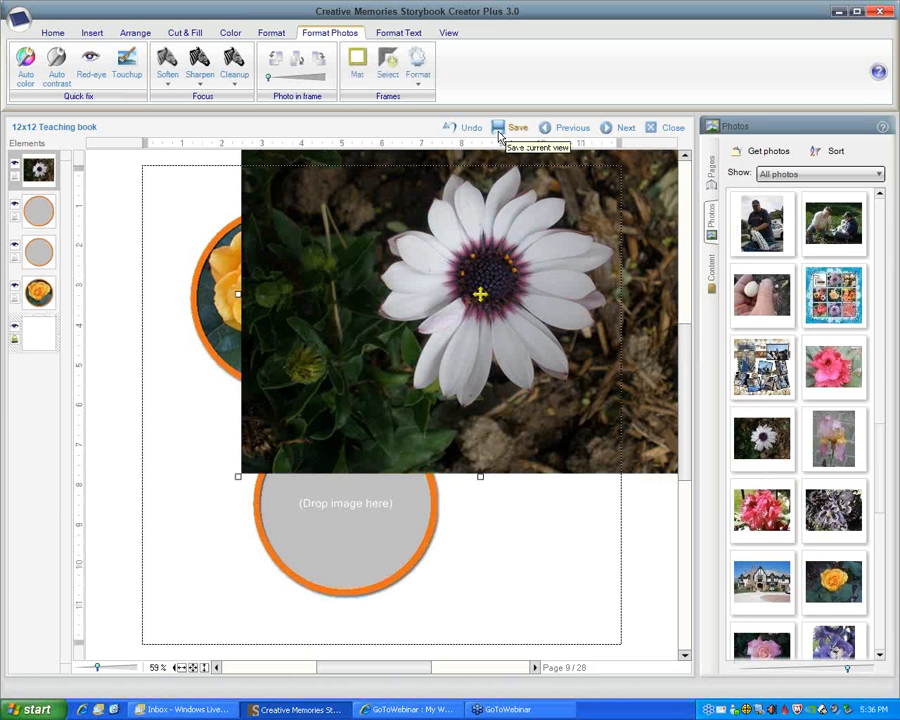
{"action": "left_click", "coordinate": [462, 128]}
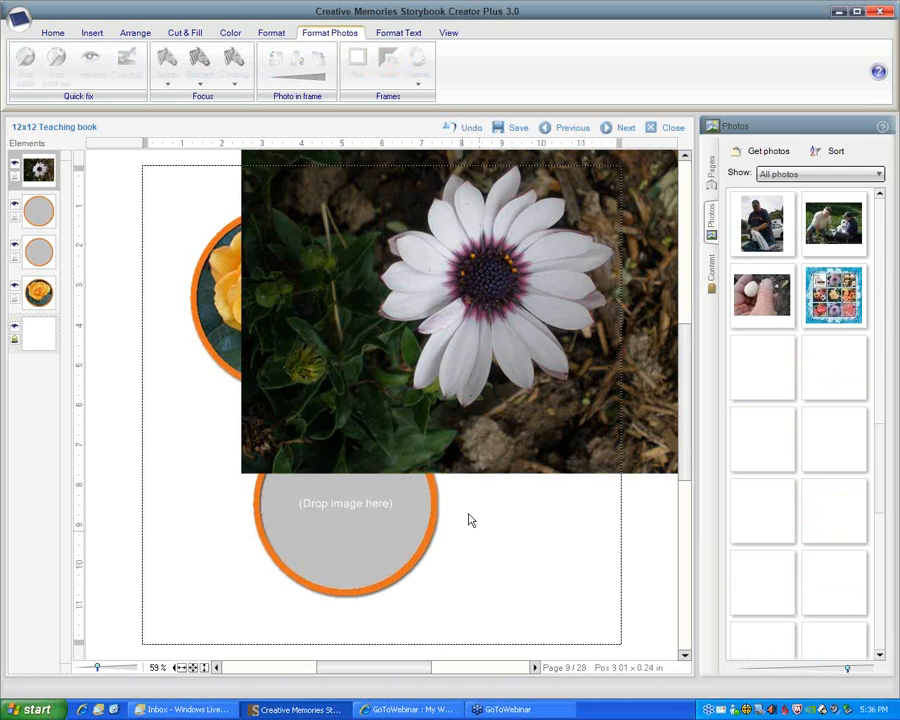
Step: Delete the Embellishment frame placed beside the rose
{"action": "left_click", "coordinate": [442, 273]}
{"action": "right_click", "coordinate": [443, 273]}
{"action": "left_click", "coordinate": [478, 401]}
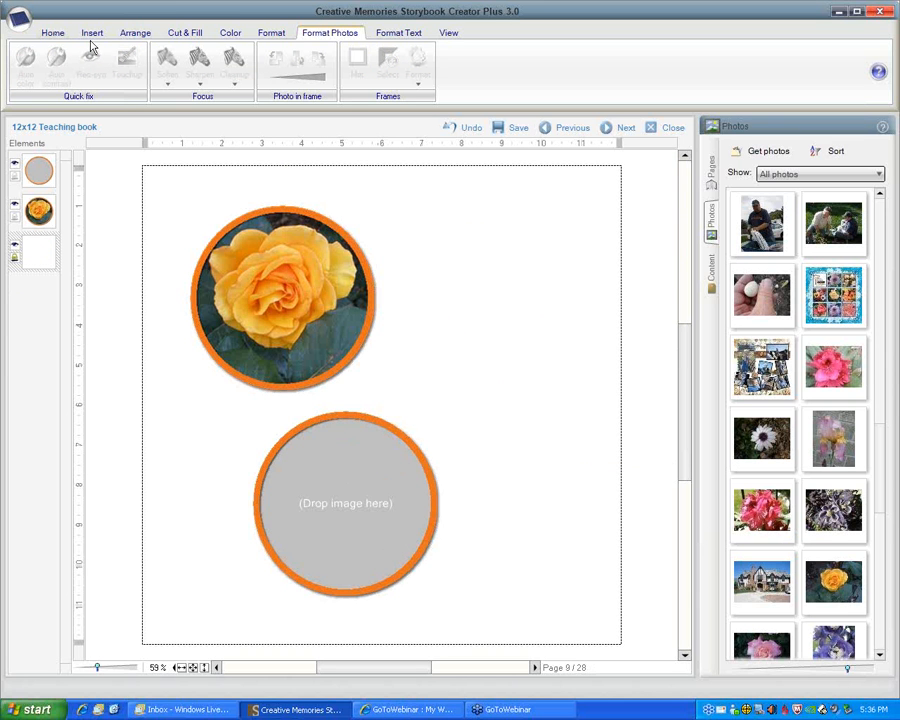
Step: Delete the empty orange frame in the lower half of the page and move the framed rose closer to the upper-left corner
{"action": "left_click", "coordinate": [299, 470]}
{"action": "right_click", "coordinate": [301, 470]}
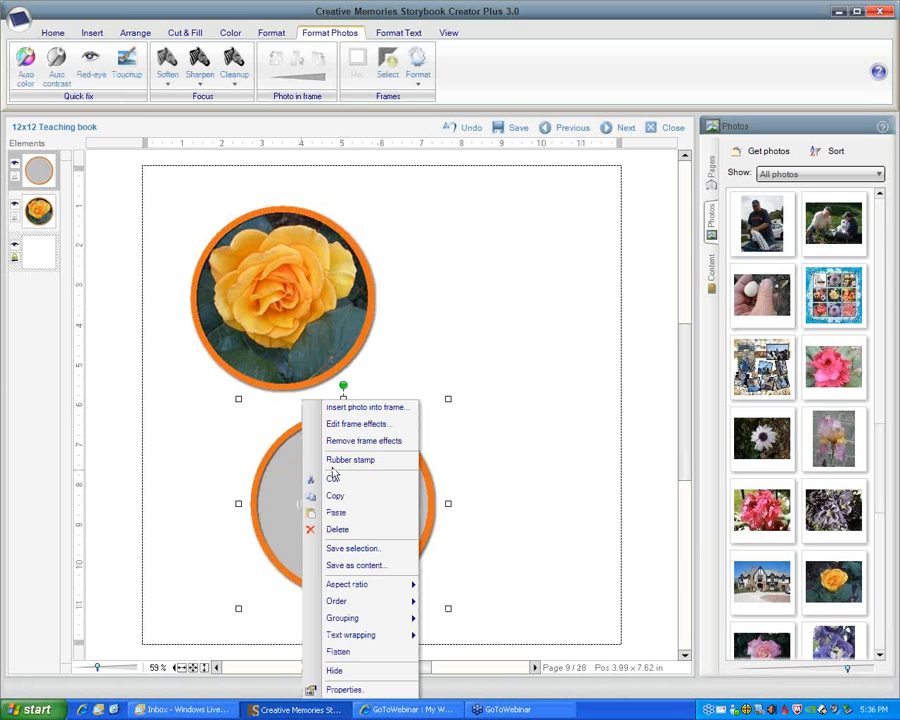
{"action": "left_click", "coordinate": [340, 529]}
{"action": "left_click", "coordinate": [286, 298]}
{"action": "left_click_drag", "start_coordinate": [286, 298], "coordinate": [259, 274]}
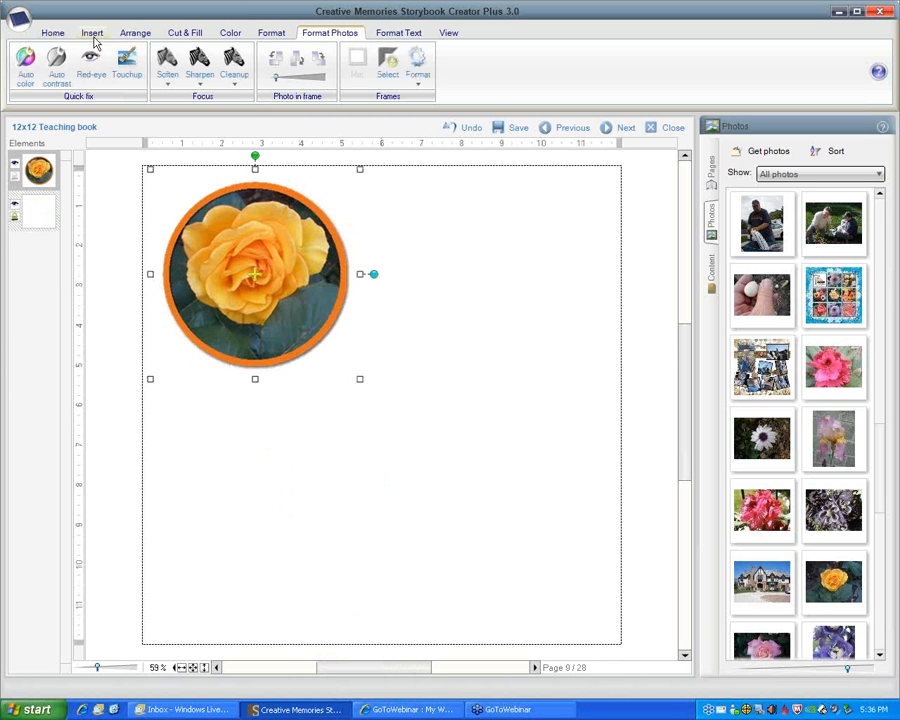
Step: Insert an empty photo frame enlarged to about 6.5 inches square and fill it with the dark purple columbine photo
{"action": "left_click", "coordinate": [92, 36]}
{"action": "left_click", "coordinate": [27, 62]}
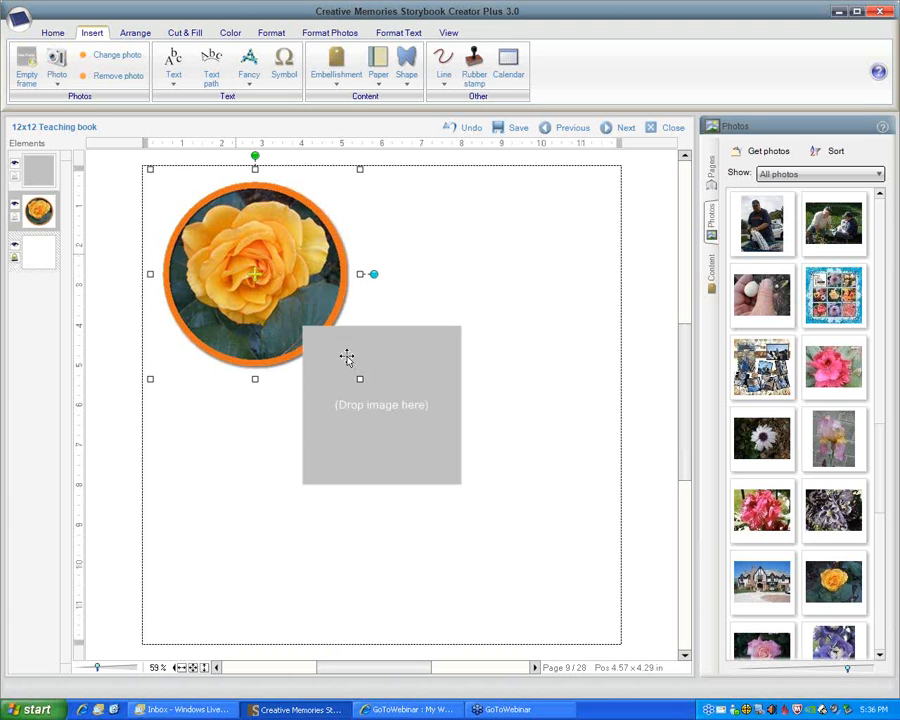
{"action": "left_click", "coordinate": [456, 476]}
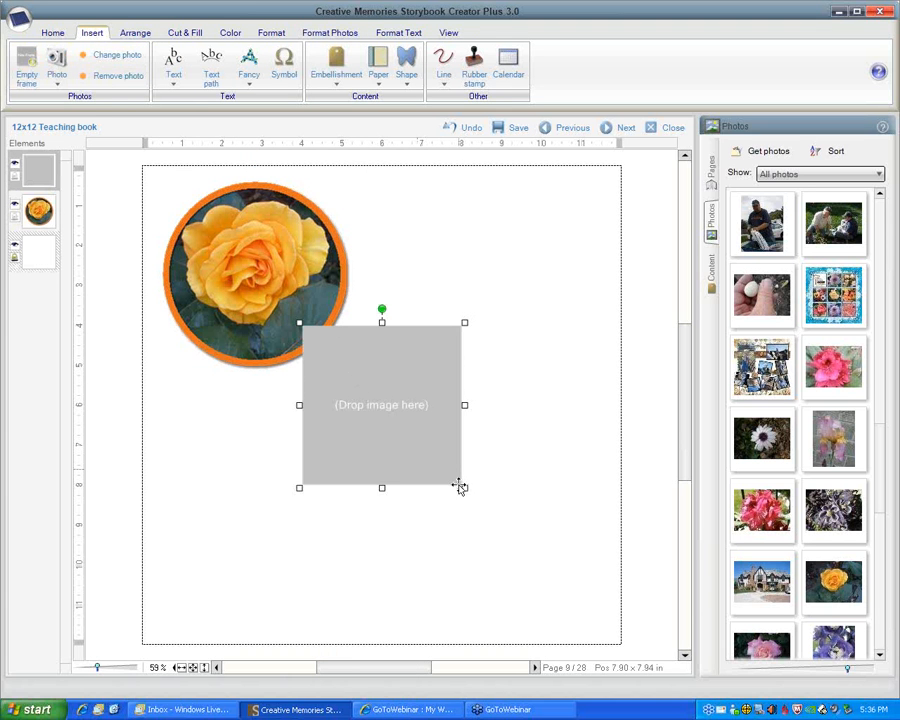
{"action": "left_click_drag", "start_coordinate": [464, 488], "coordinate": [562, 586]}
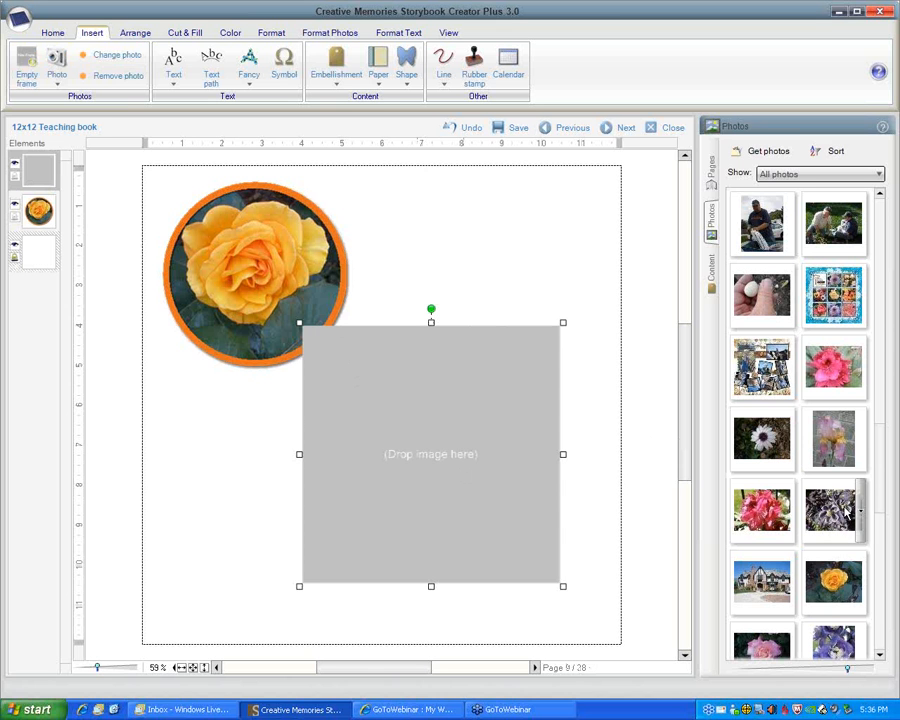
{"action": "left_click_drag", "start_coordinate": [350, 453], "coordinate": [375, 455]}
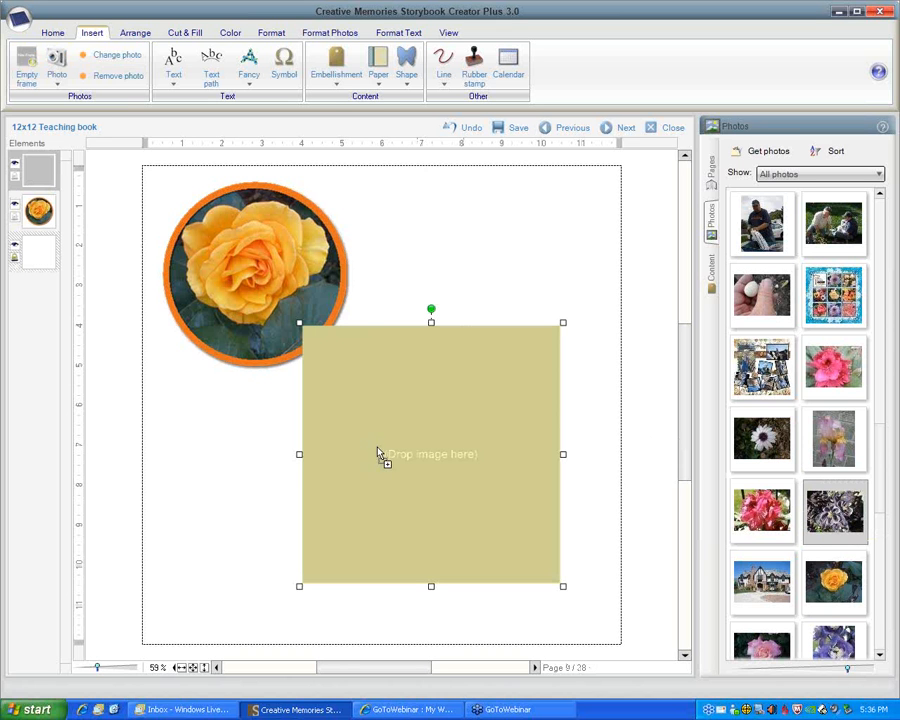
{"action": "left_click_drag", "start_coordinate": [645, 425], "coordinate": [552, 386]}
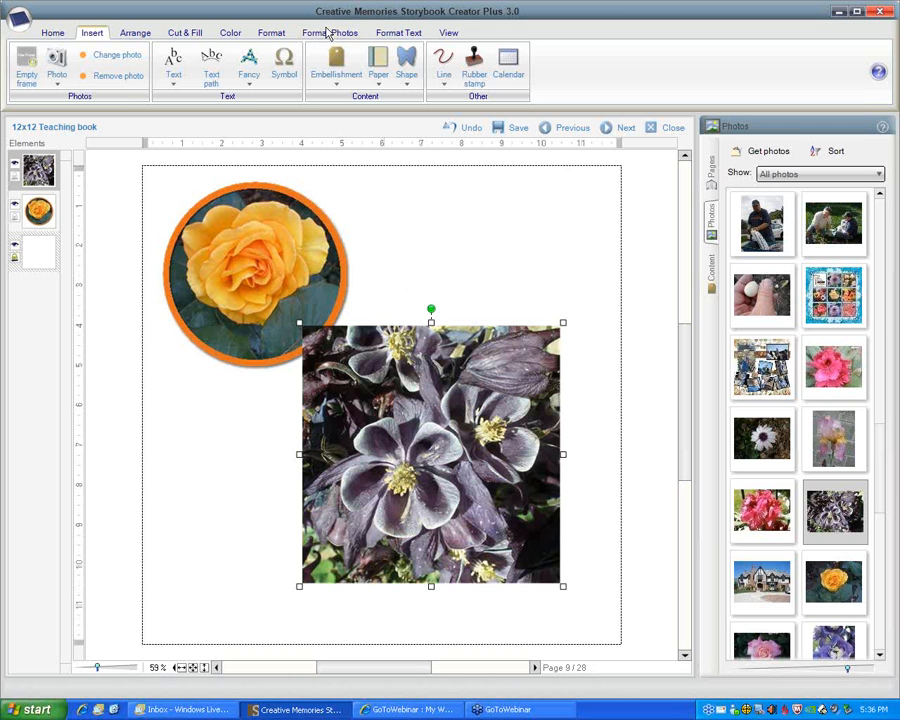
Step: Apply the maple-leaf edge effect just below the one named Maple in the Edges package to the columbine photo, and add a heavy shadow
{"action": "left_click", "coordinate": [333, 34]}
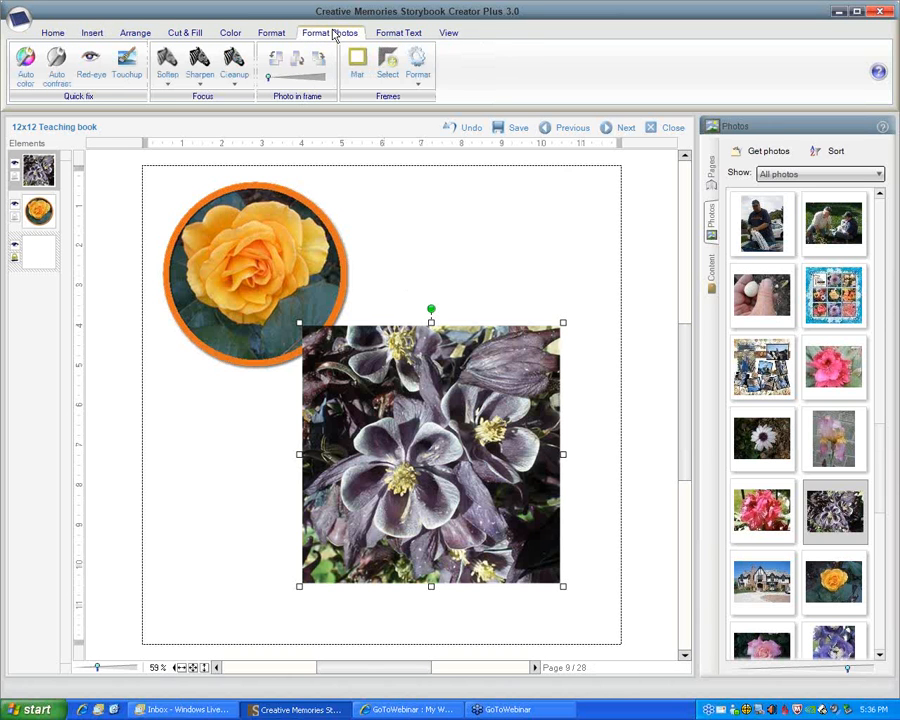
{"action": "left_click", "coordinate": [389, 75]}
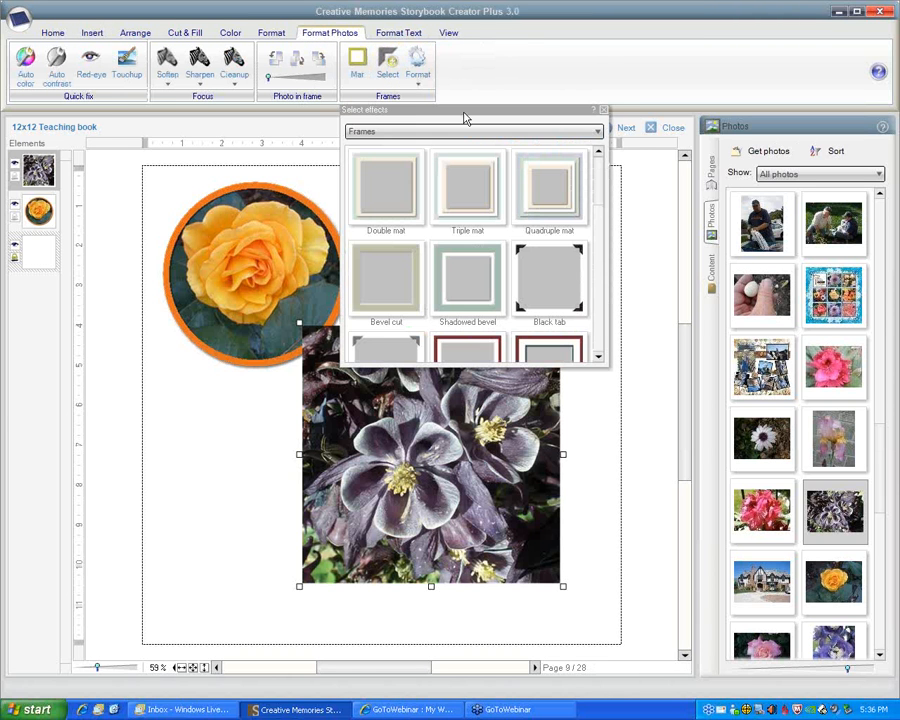
{"action": "left_click", "coordinate": [598, 134]}
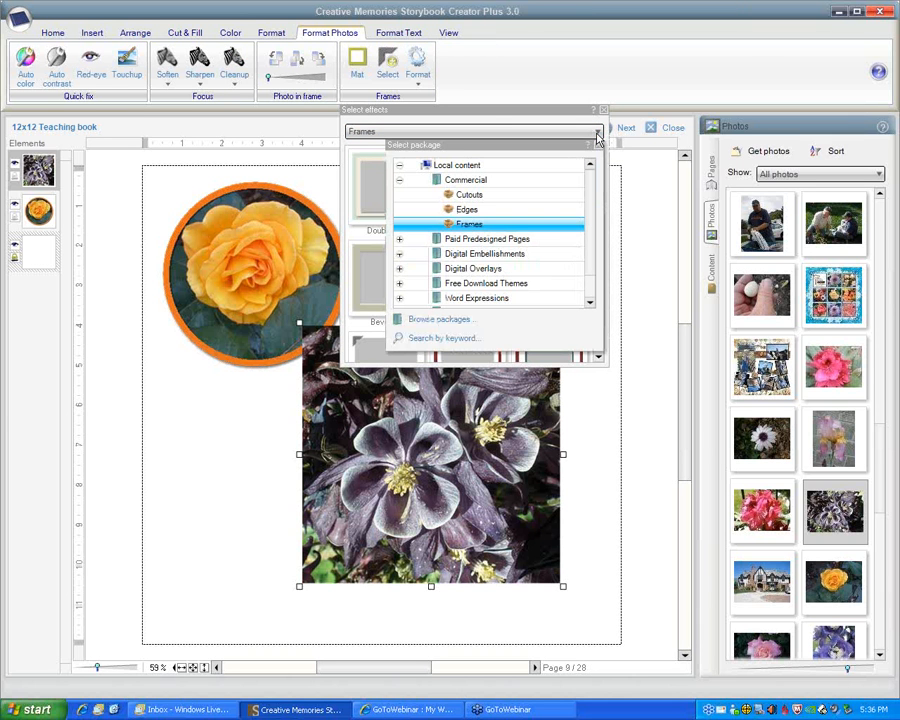
{"action": "left_click", "coordinate": [467, 210]}
{"action": "left_click_drag", "start_coordinate": [599, 198], "coordinate": [593, 259]}
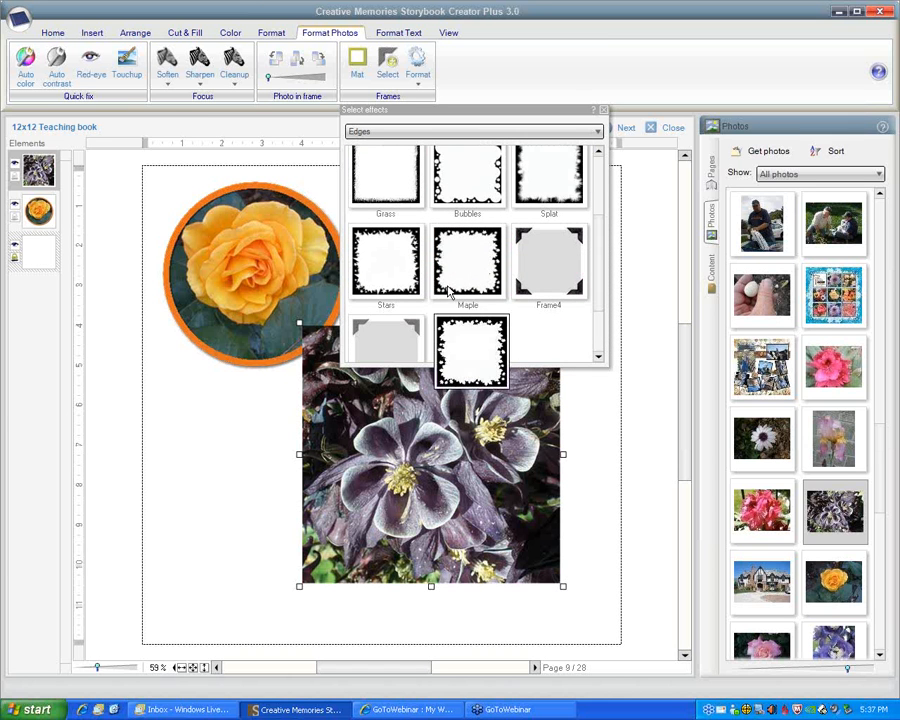
{"action": "left_click", "coordinate": [466, 362]}
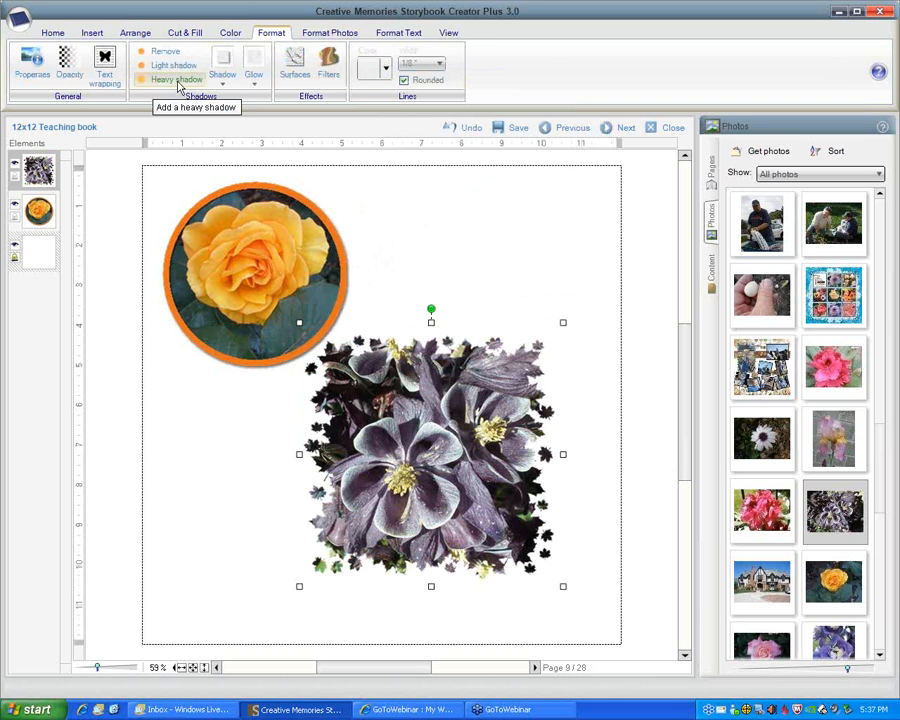
{"action": "left_click", "coordinate": [177, 80]}
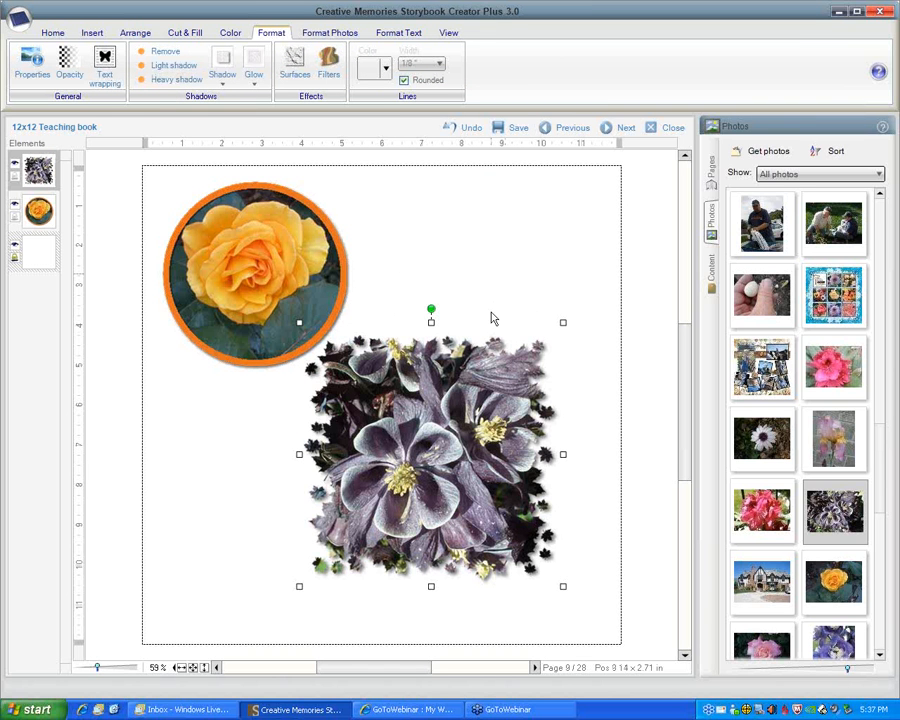
Step: Apply the pale pink HummingbirdP5 paper from the Hummingbird Series Digital Kit package as the page background
{"action": "left_click", "coordinate": [712, 275]}
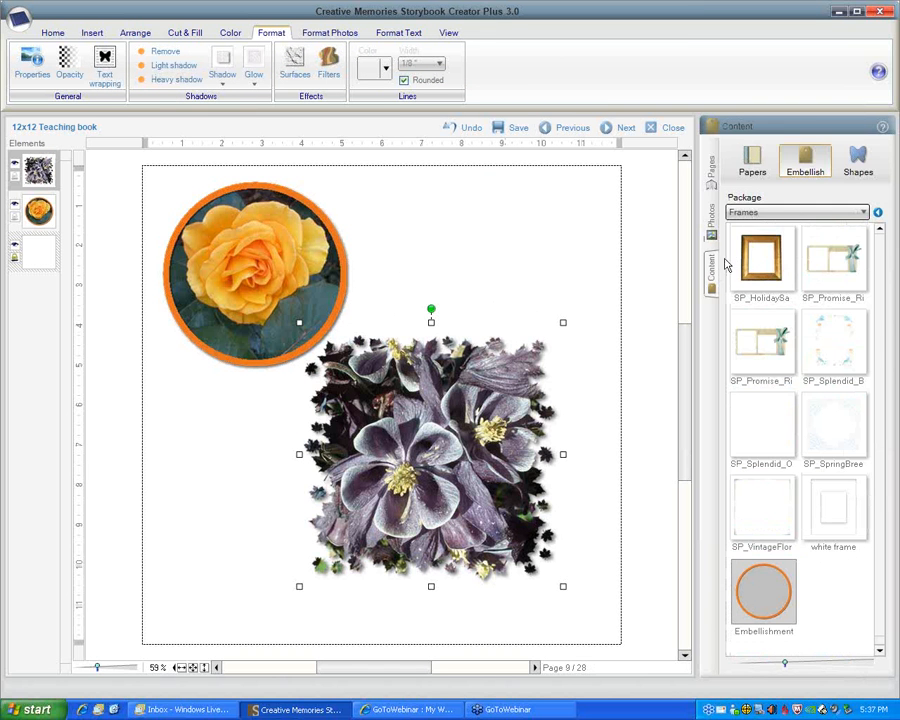
{"action": "left_click", "coordinate": [752, 160]}
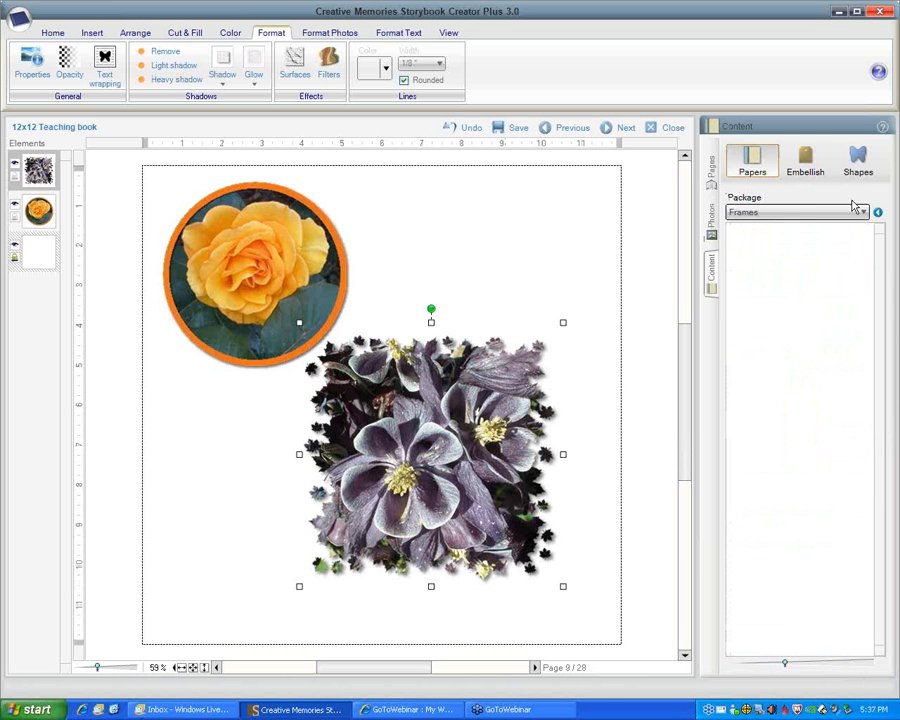
{"action": "left_click", "coordinate": [864, 212]}
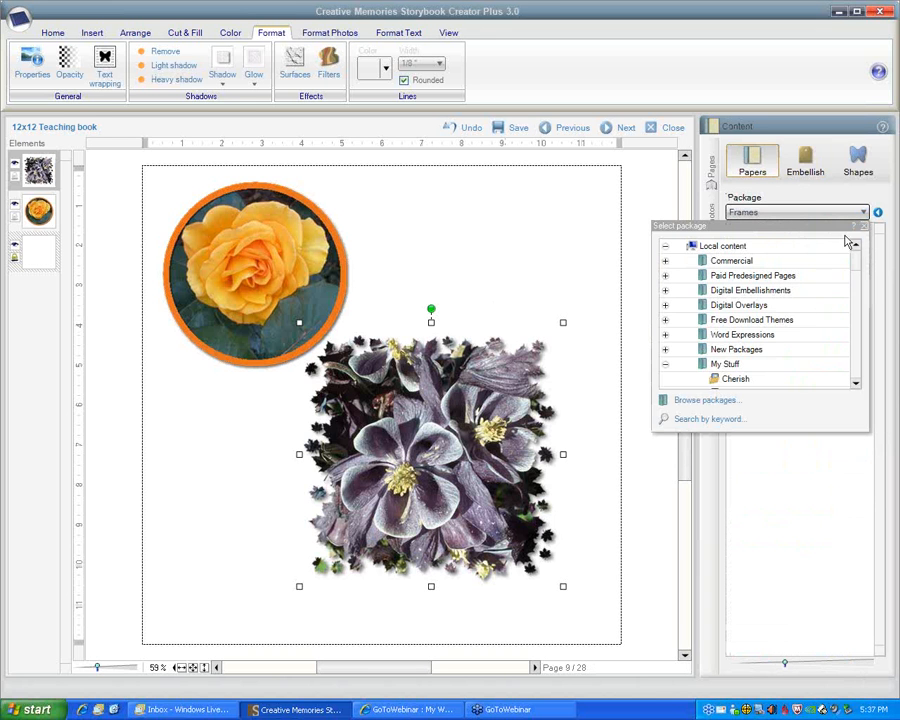
{"action": "left_click", "coordinate": [665, 350]}
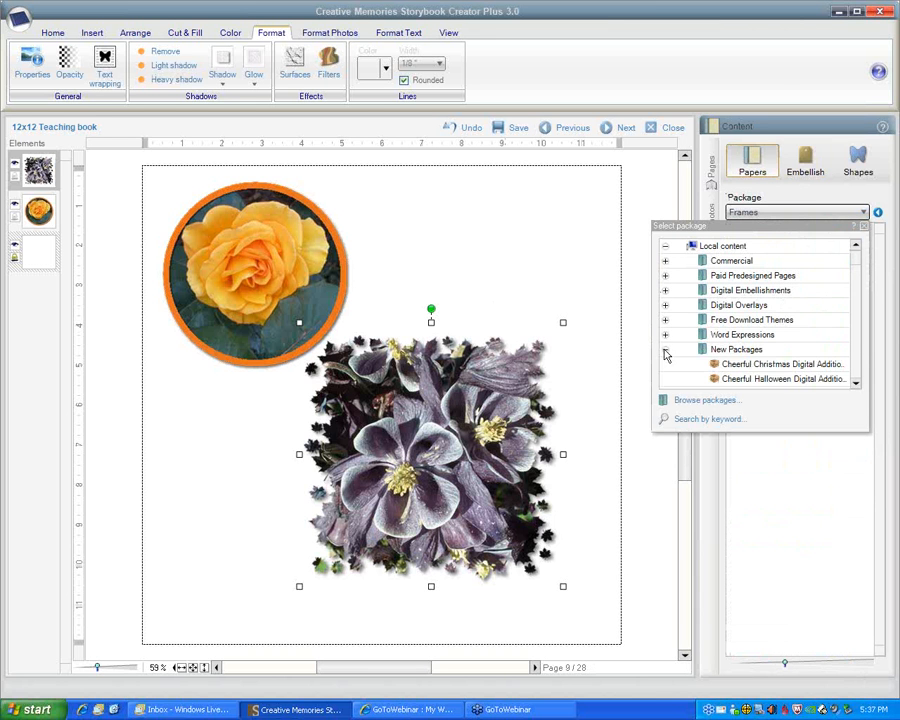
{"action": "left_click", "coordinate": [858, 347]}
{"action": "left_click", "coordinate": [858, 347]}
{"action": "left_click", "coordinate": [858, 347]}
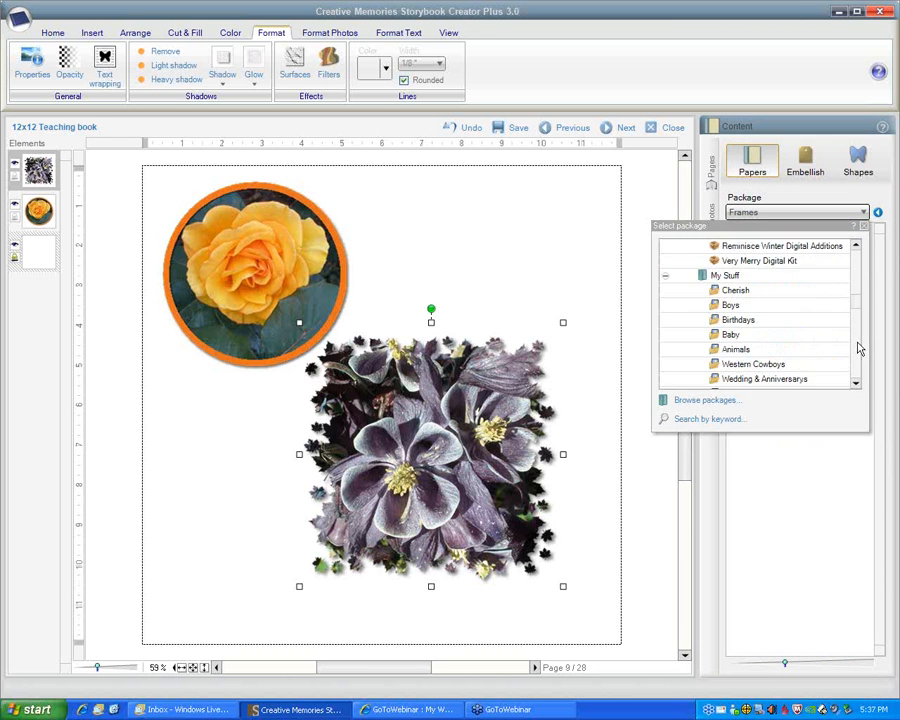
{"action": "left_click", "coordinate": [856, 246]}
{"action": "left_click", "coordinate": [856, 246]}
{"action": "left_click", "coordinate": [856, 246]}
{"action": "left_click", "coordinate": [856, 246]}
{"action": "left_click", "coordinate": [856, 246]}
{"action": "left_click", "coordinate": [856, 246]}
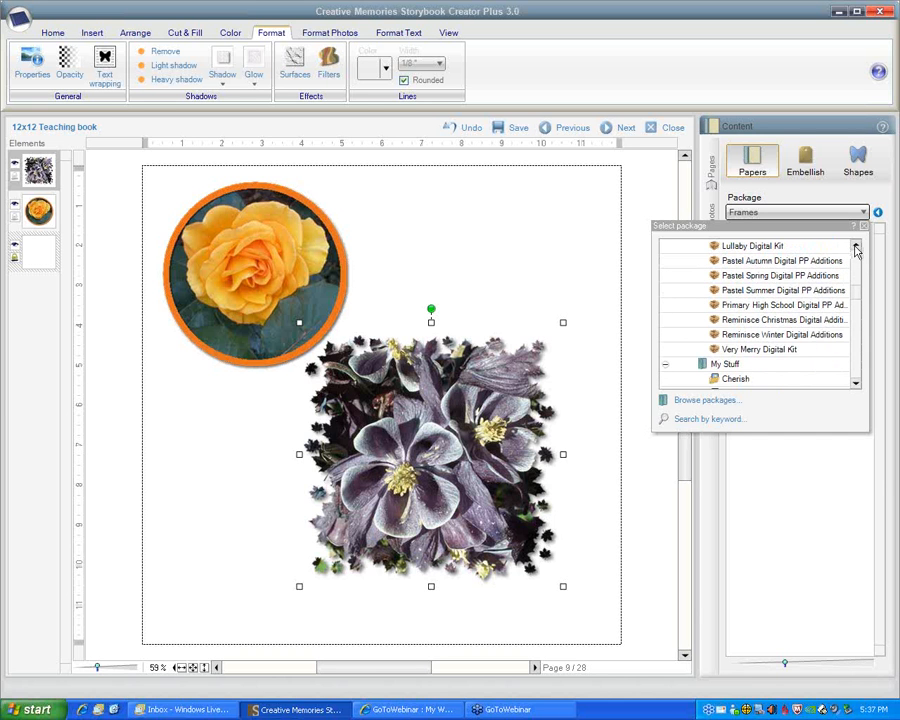
{"action": "left_click", "coordinate": [856, 246]}
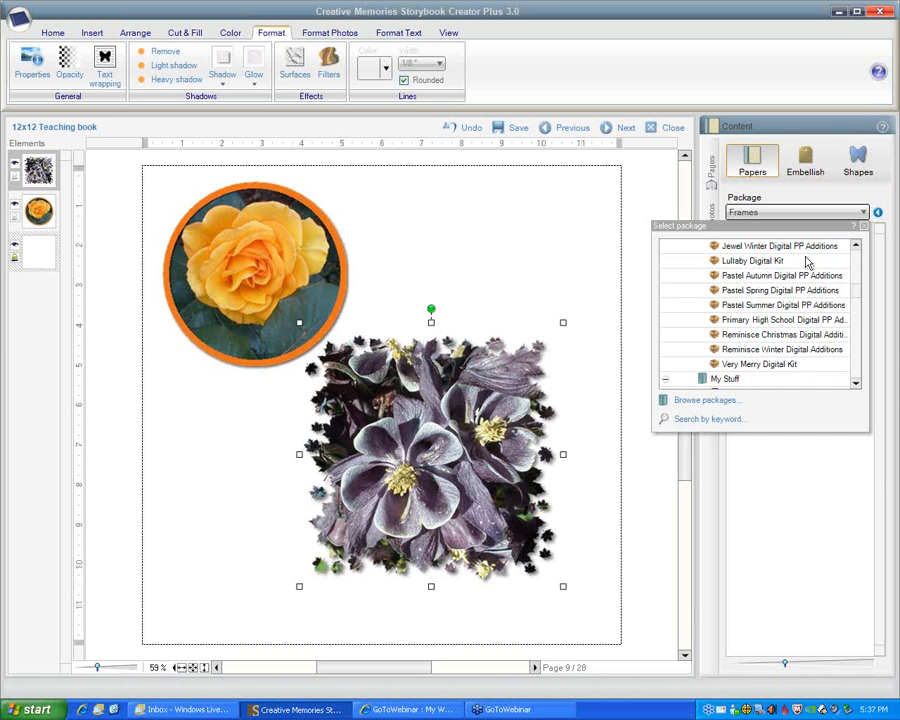
{"action": "left_click", "coordinate": [856, 247]}
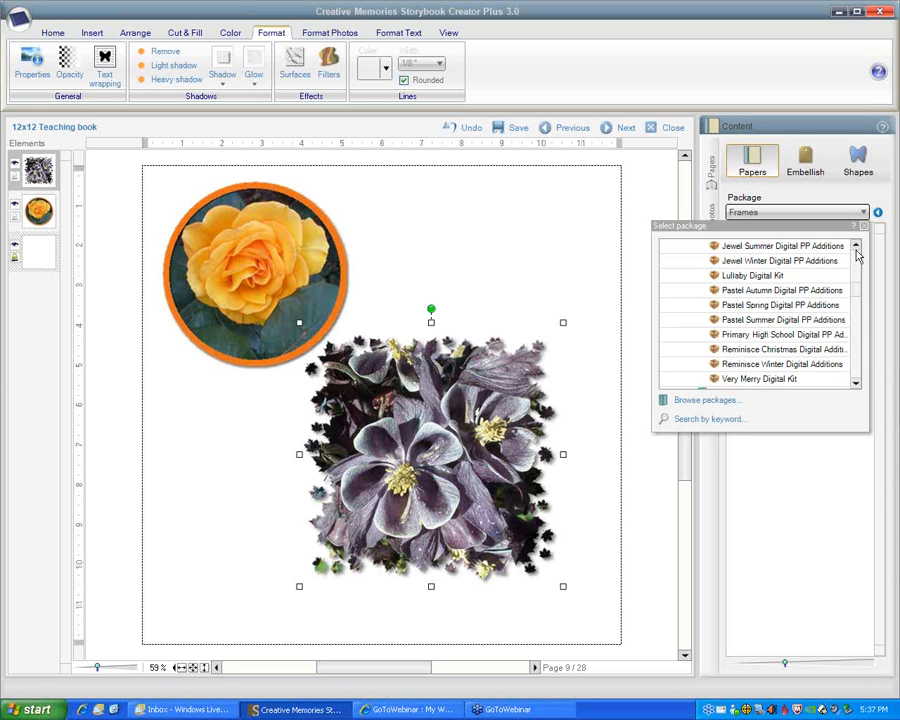
{"action": "left_click", "coordinate": [856, 247]}
{"action": "left_click", "coordinate": [856, 247]}
{"action": "left_click", "coordinate": [856, 247]}
{"action": "left_click", "coordinate": [856, 247]}
{"action": "left_click", "coordinate": [856, 247]}
{"action": "left_click", "coordinate": [856, 247]}
{"action": "left_click", "coordinate": [856, 247]}
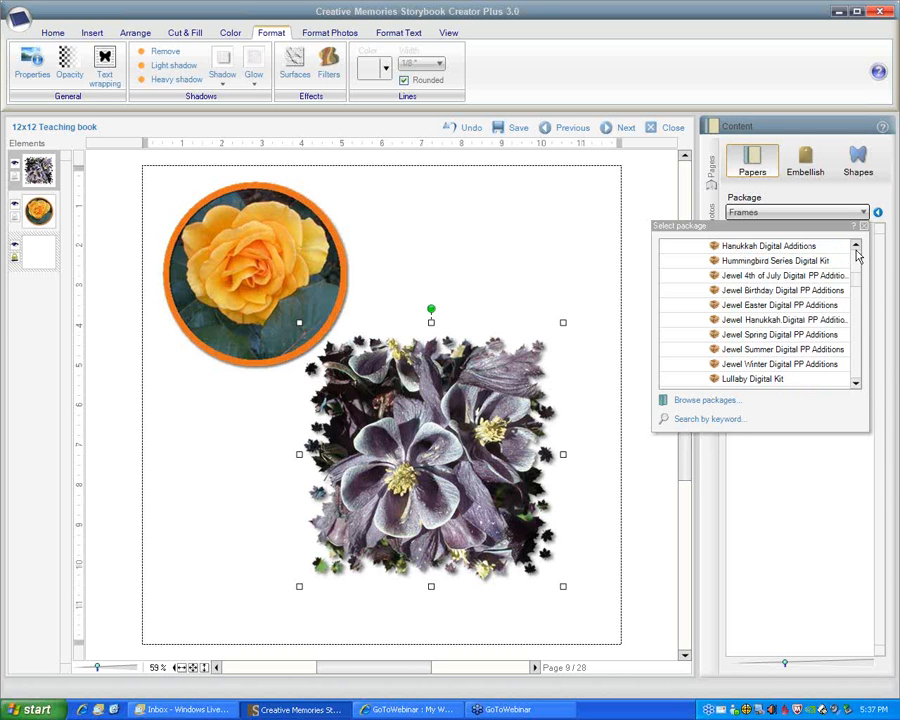
{"action": "left_click", "coordinate": [773, 262]}
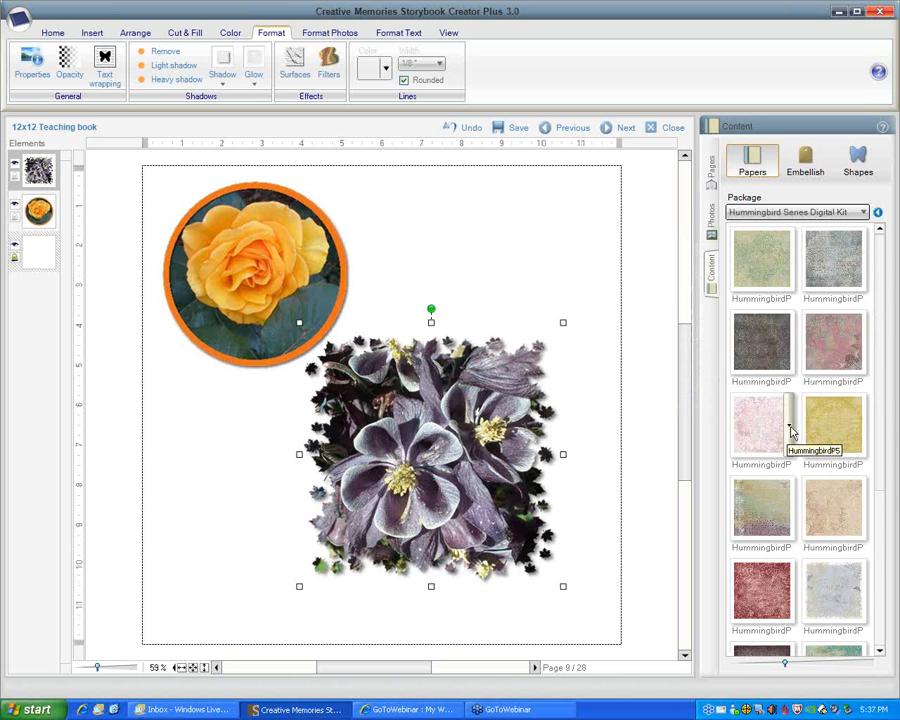
{"action": "right_click", "coordinate": [790, 430]}
{"action": "left_click", "coordinate": [758, 420]}
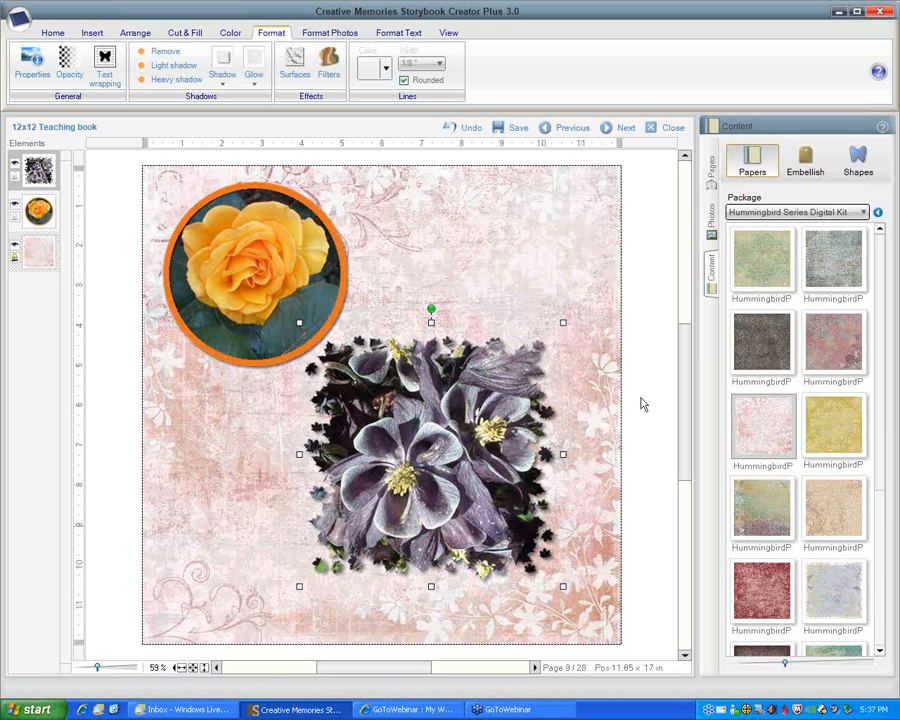
Step: Try to replace the columbine photo in the maple-leaf-edged frame with the bright pink flower photo
{"action": "left_click", "coordinate": [713, 216]}
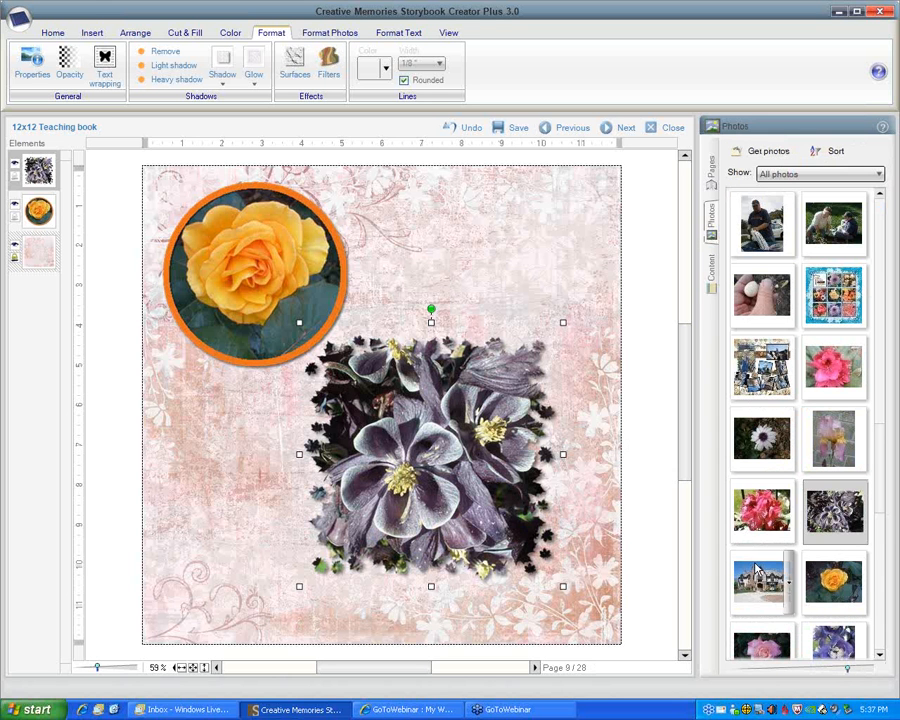
{"action": "left_click_drag", "start_coordinate": [766, 520], "coordinate": [762, 428]}
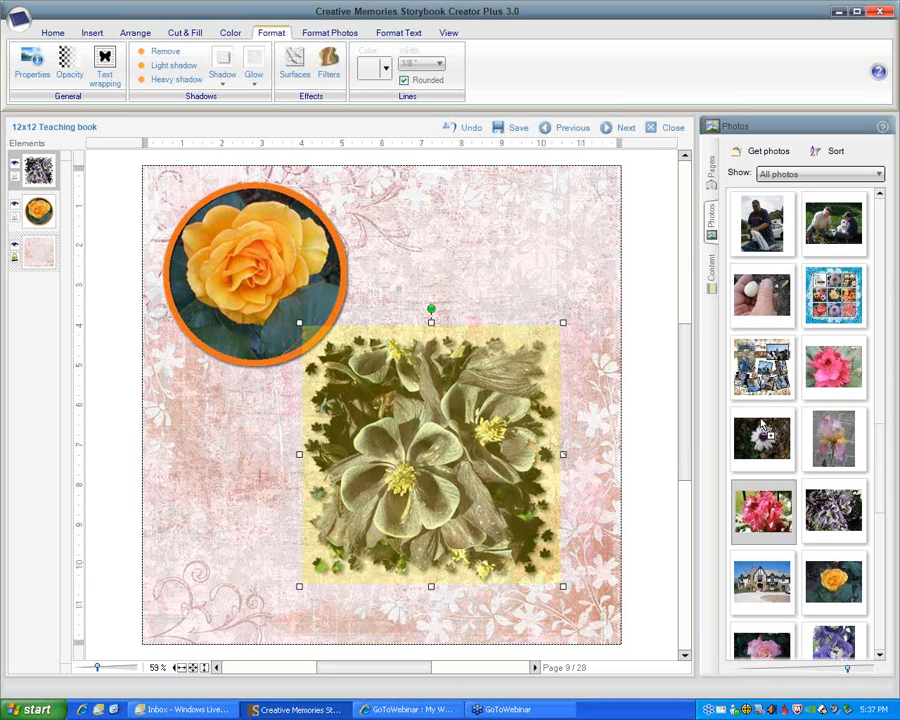
{"action": "left_click_drag", "start_coordinate": [762, 428], "coordinate": [572, 340]}
{"action": "left_click_drag", "start_coordinate": [548, 386], "coordinate": [545, 378]}
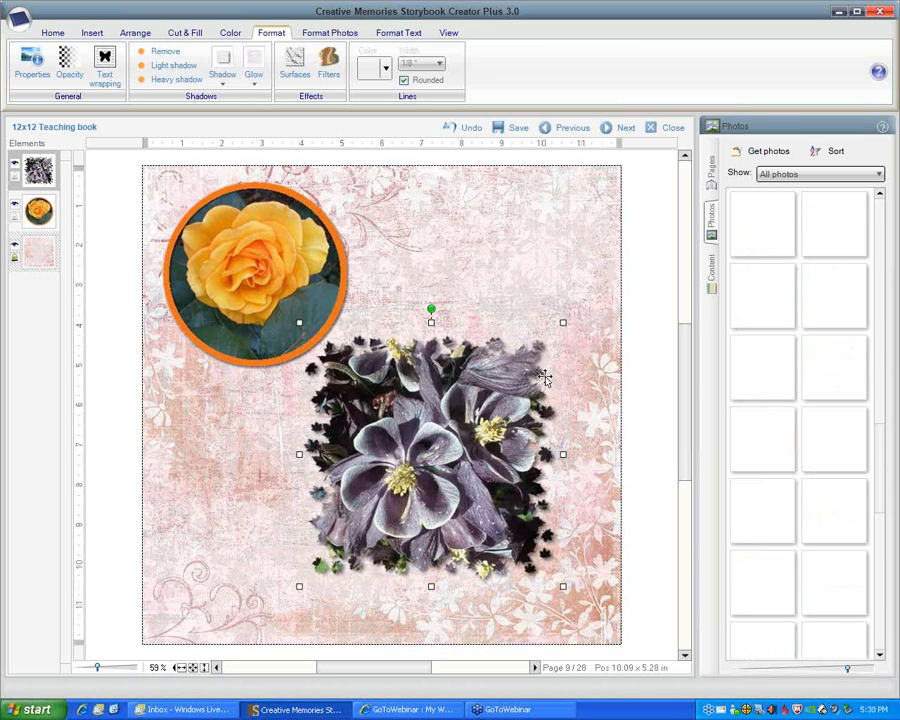